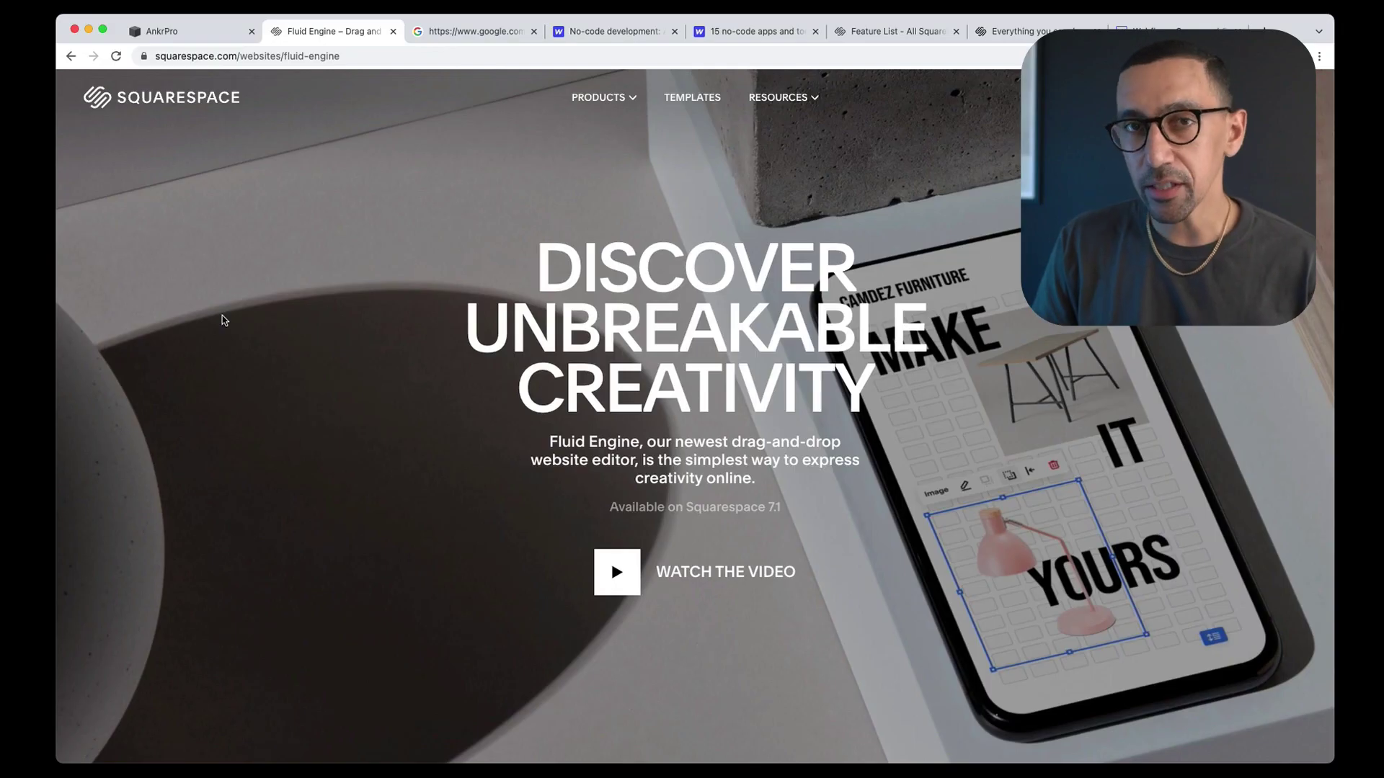
Step: Scroll through the Fluid Engine feature page, then switch back to the AnkrPro site dashboard
scroll(424, 362, down, 5)
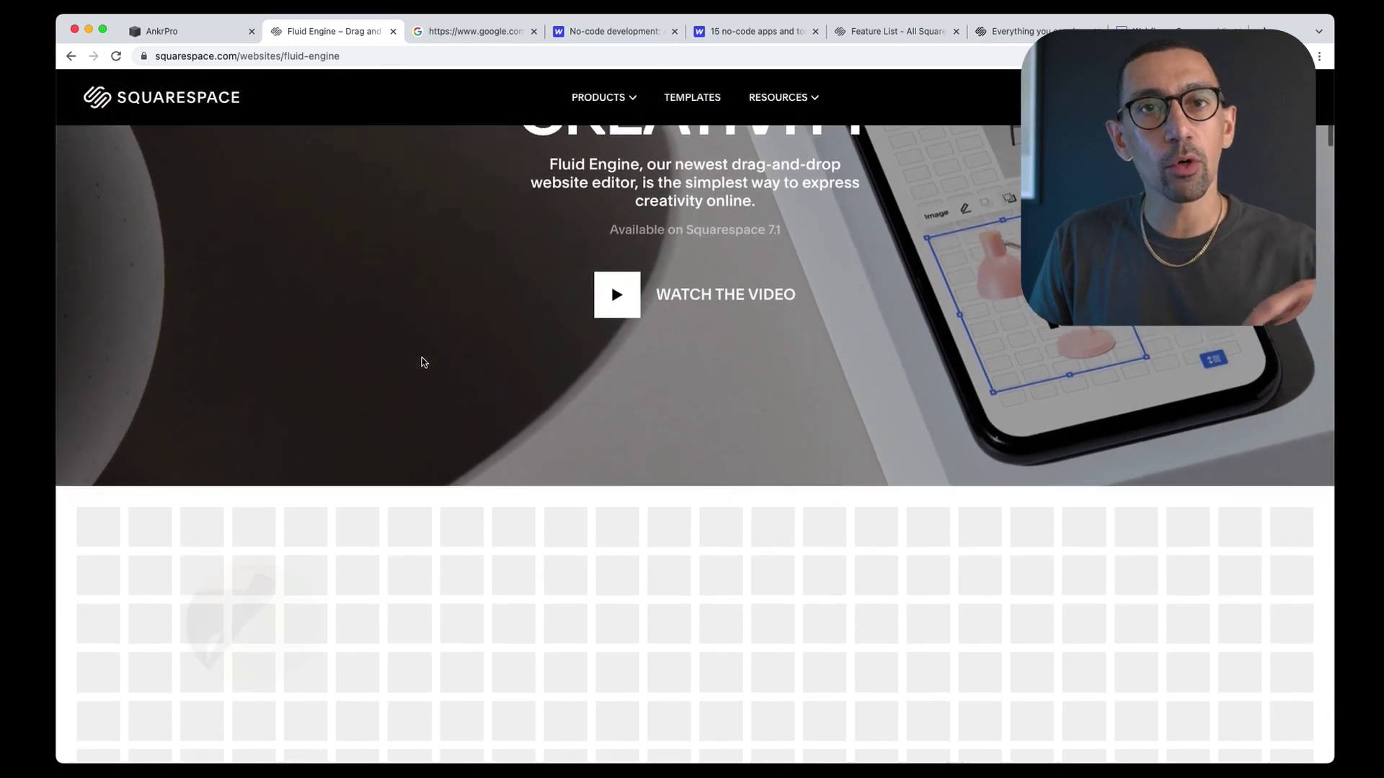
scroll(422, 360, down, 5)
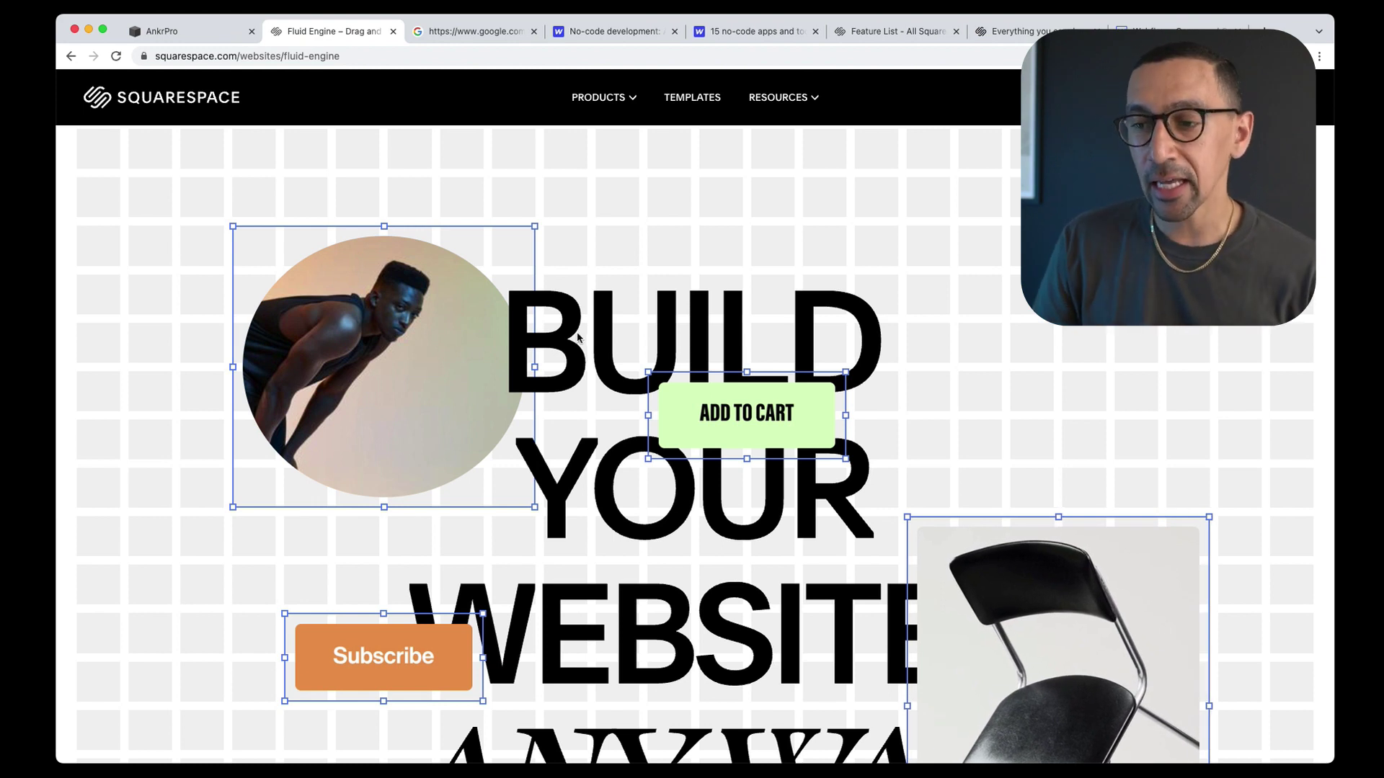
scroll(578, 339, down, 5)
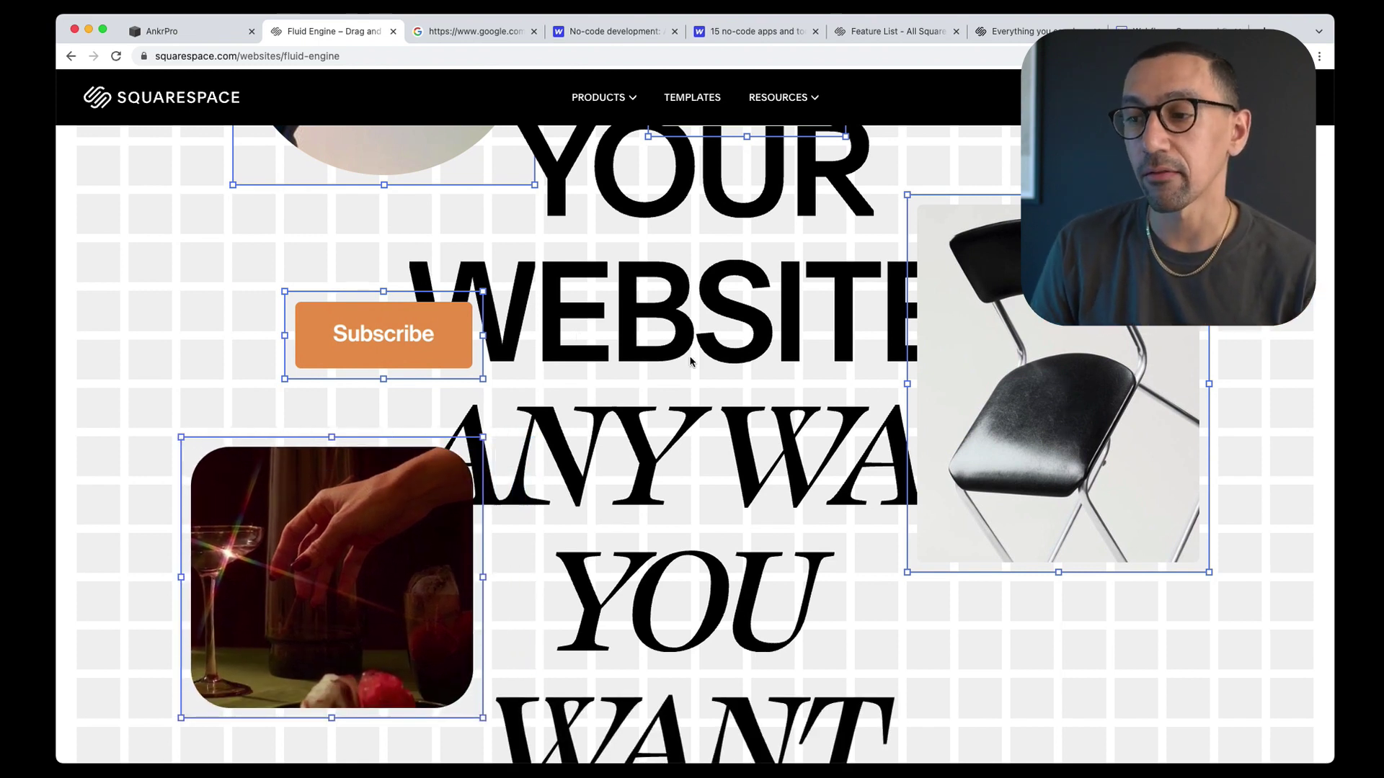
scroll(689, 361, down, 6)
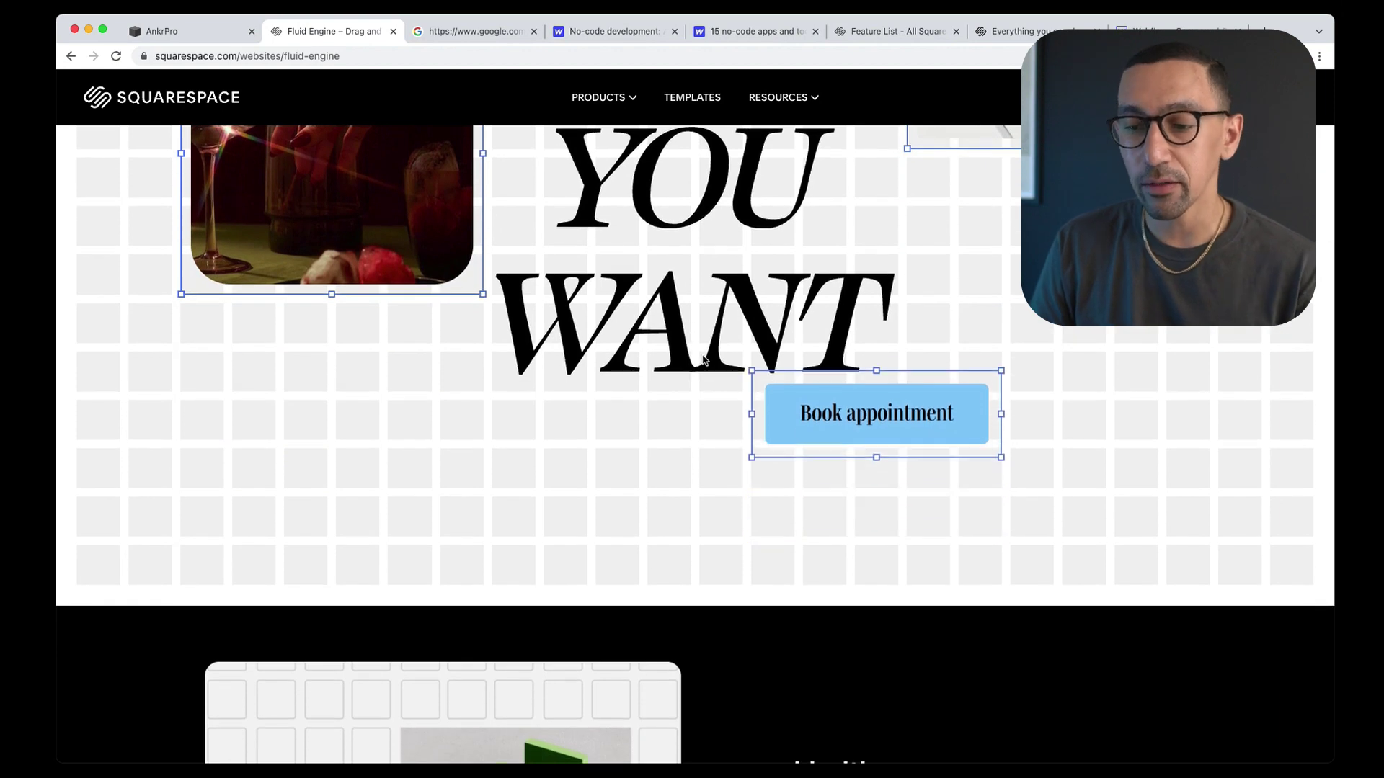
scroll(705, 361, down, 5)
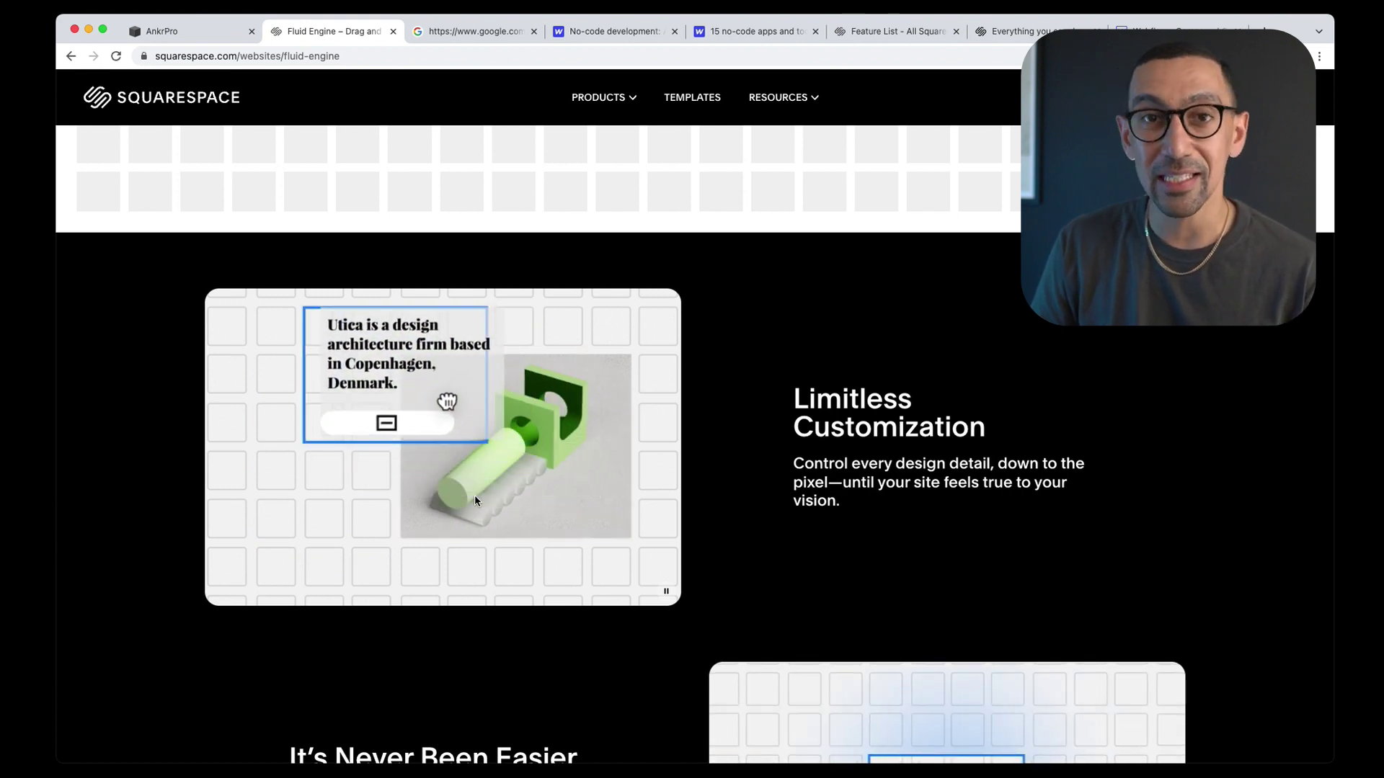
scroll(474, 494, down, 6)
scroll(476, 496, down, 1)
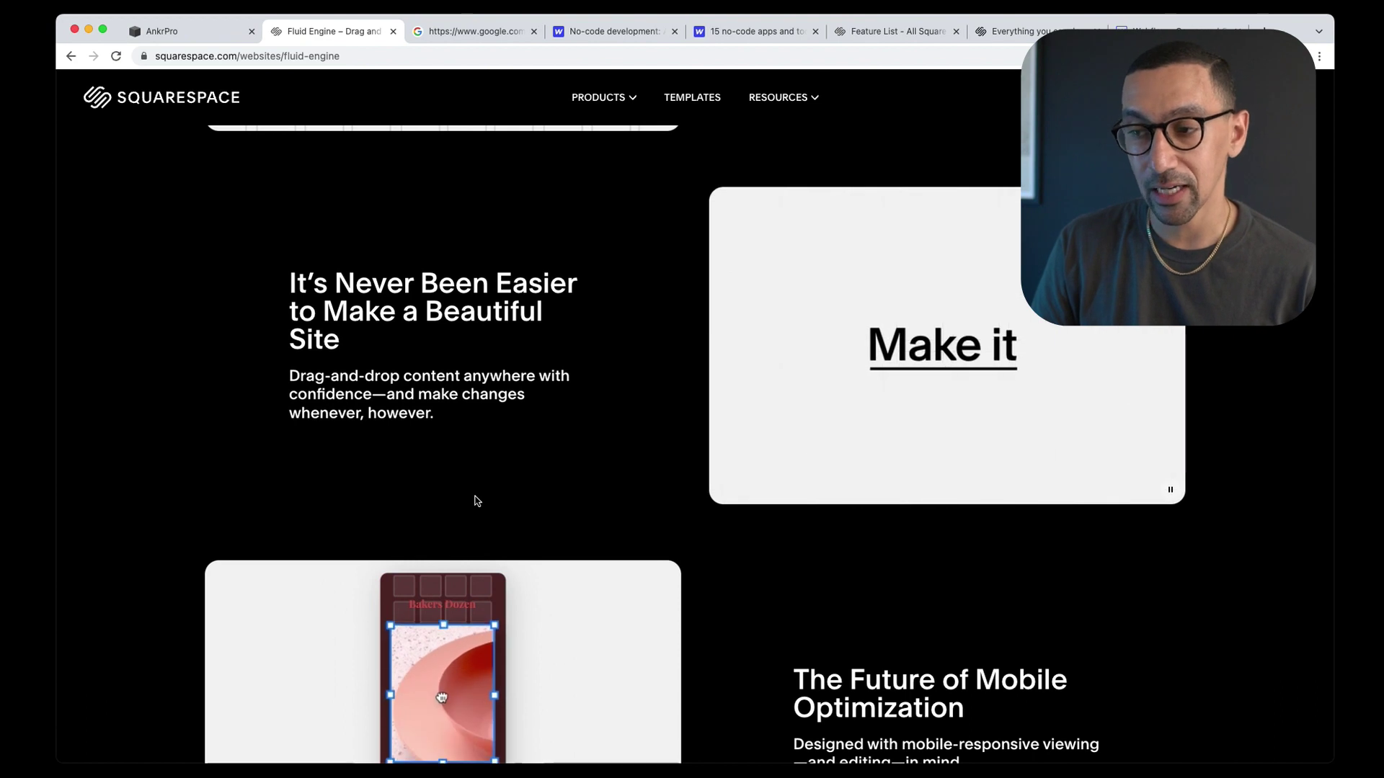
scroll(475, 501, down, 8)
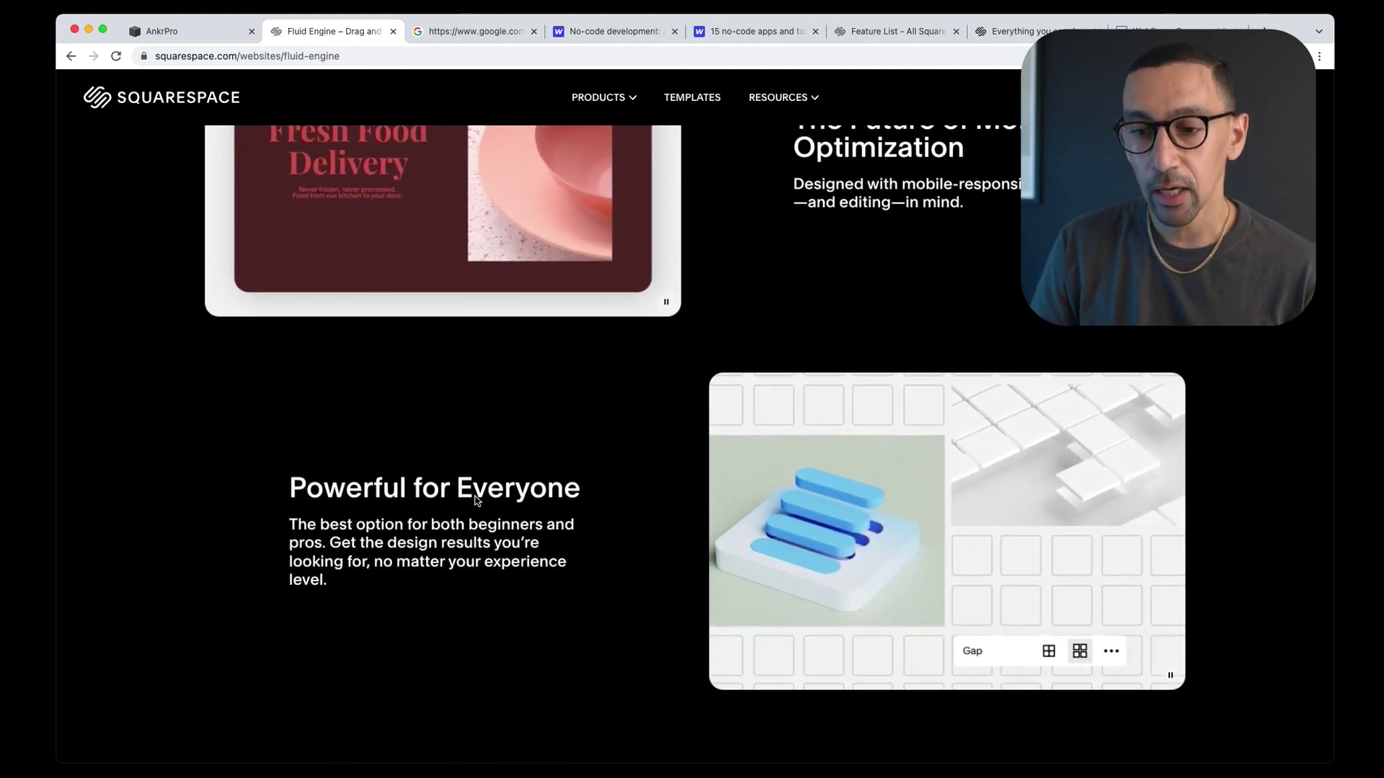
scroll(475, 497, up, 4)
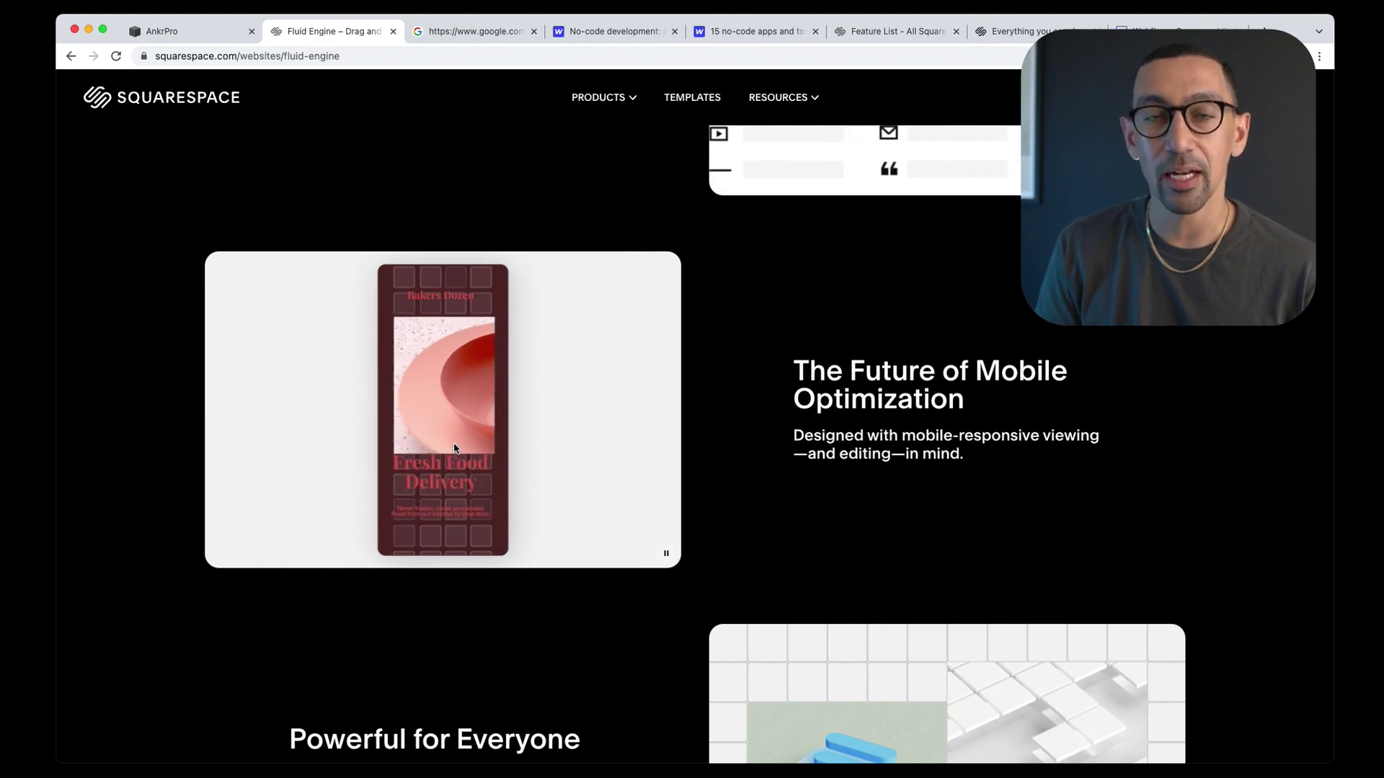
key(super+1)
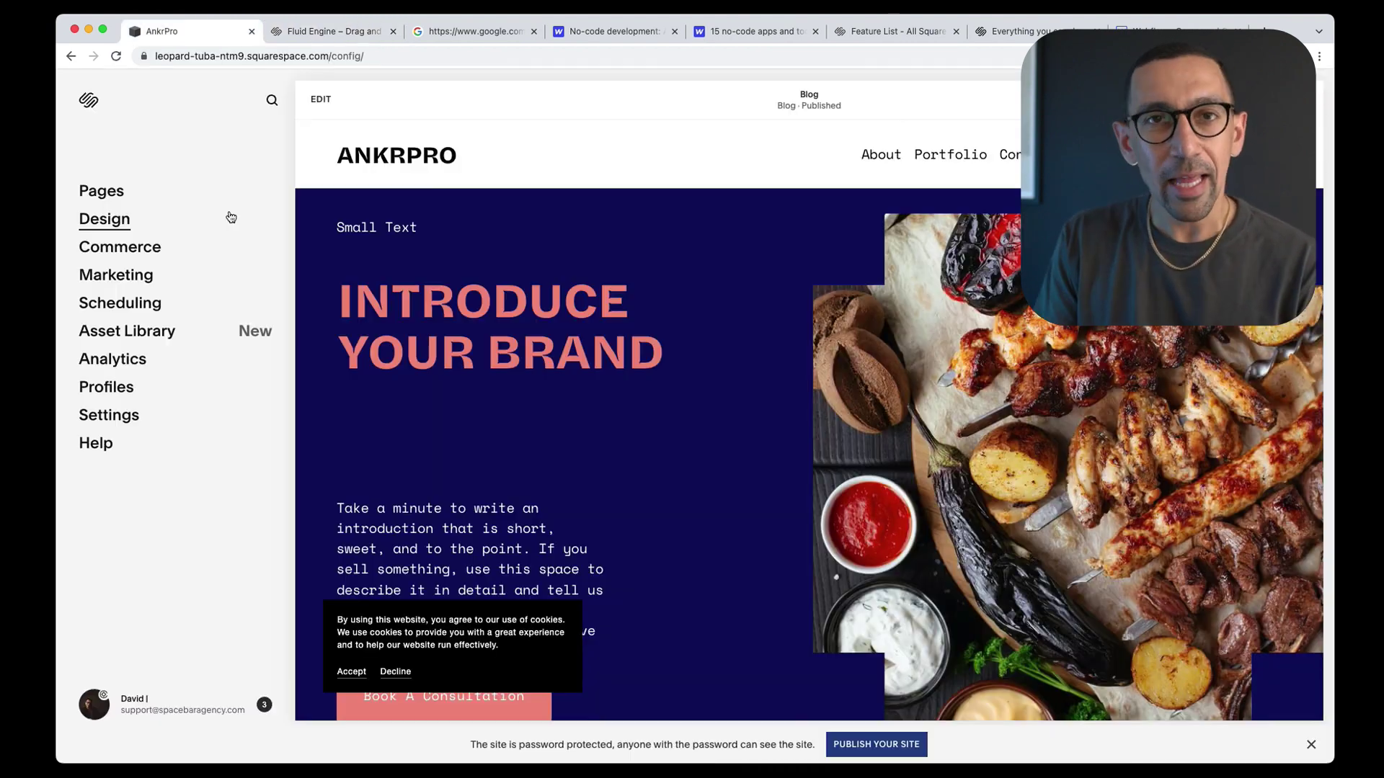
Step: Go to Design > Site Styles > Fonts to view the current Halyard Micro font pack
click(120, 225)
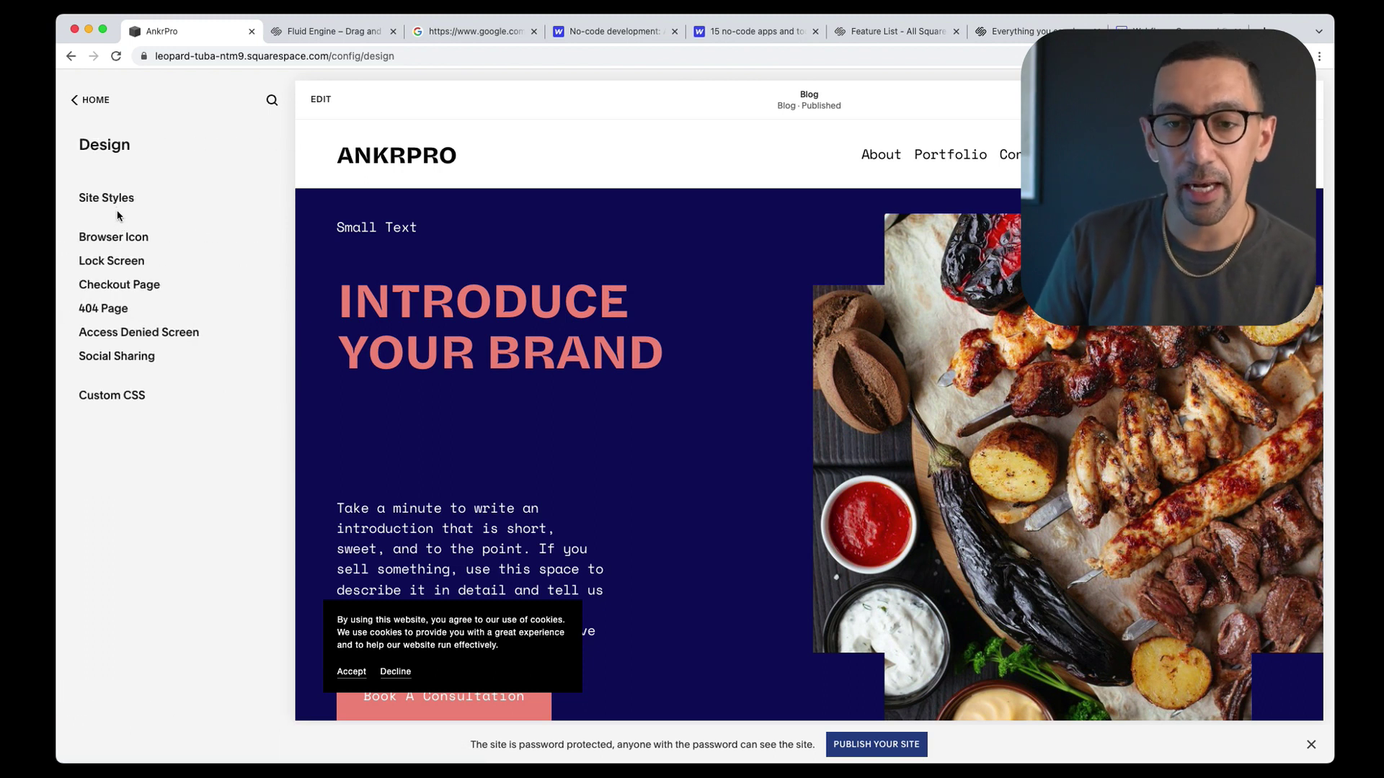
click(114, 200)
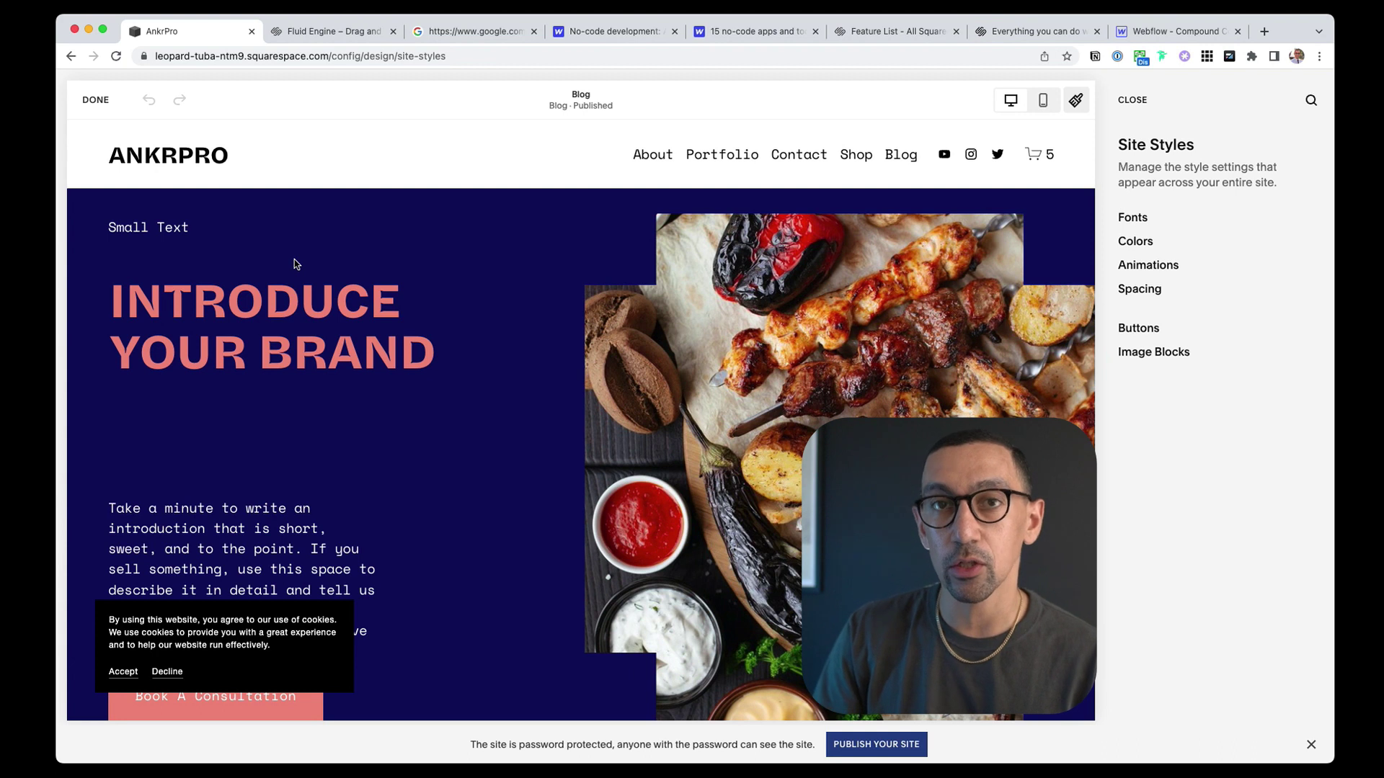
click(1139, 220)
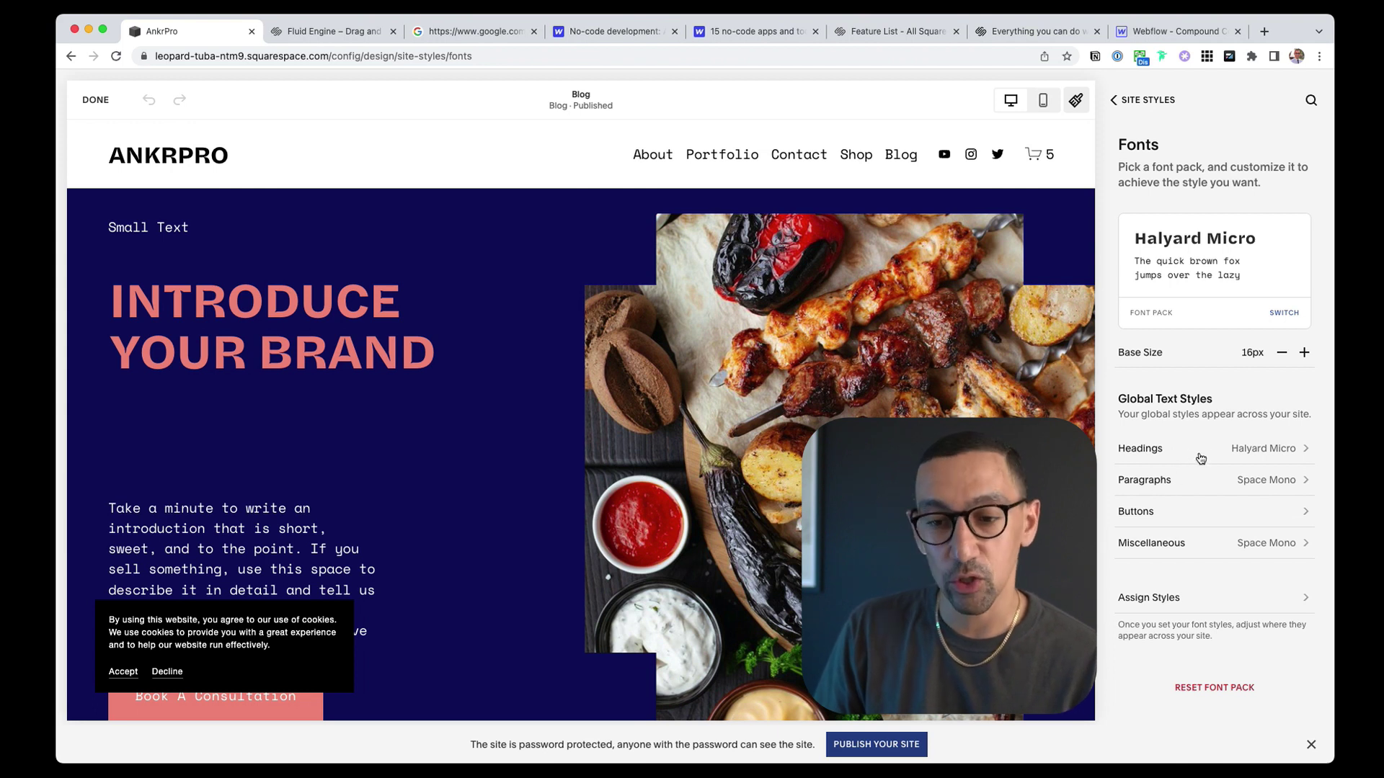
Step: Replace the Halyard Micro font pack with New Spirit Condensed
click(1284, 312)
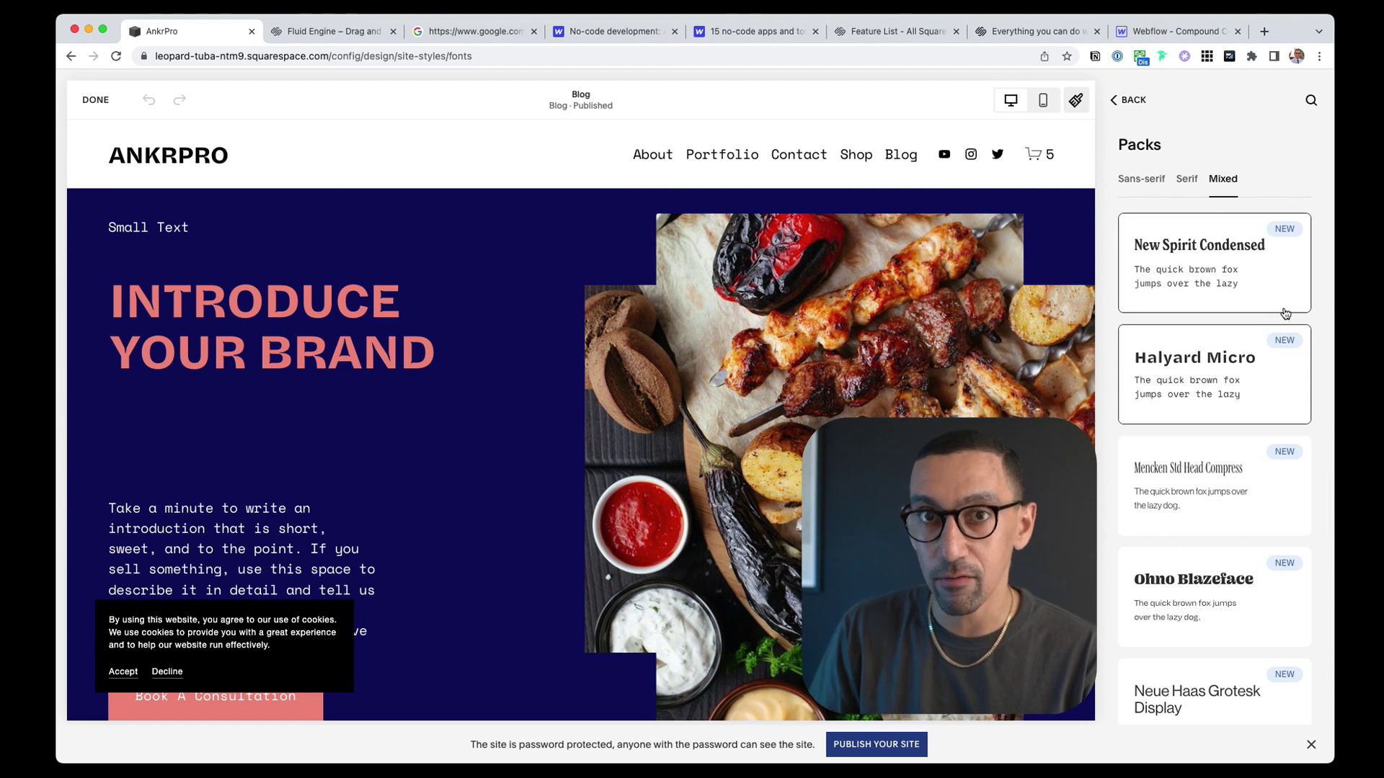
scroll(1211, 420, down, 8)
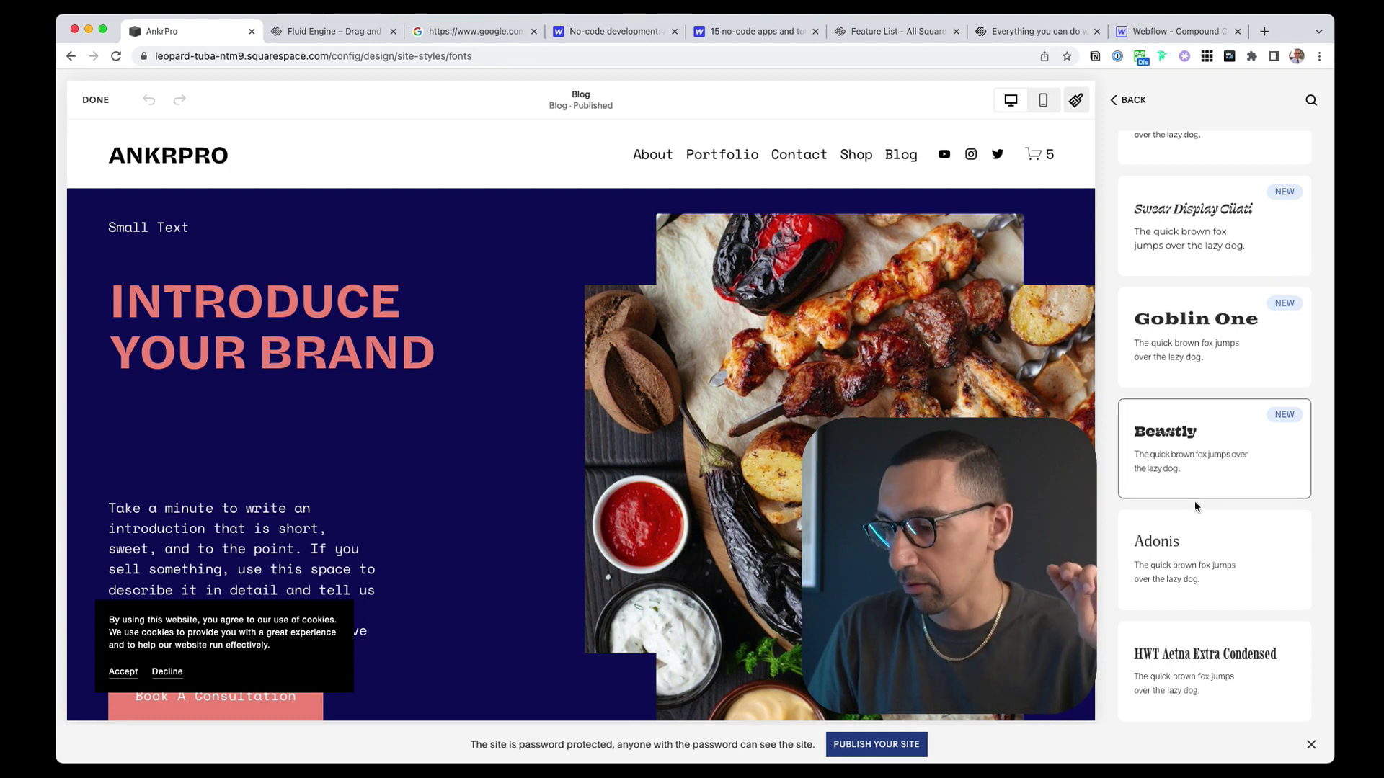
scroll(1195, 504, down, 4)
scroll(1195, 505, down, 5)
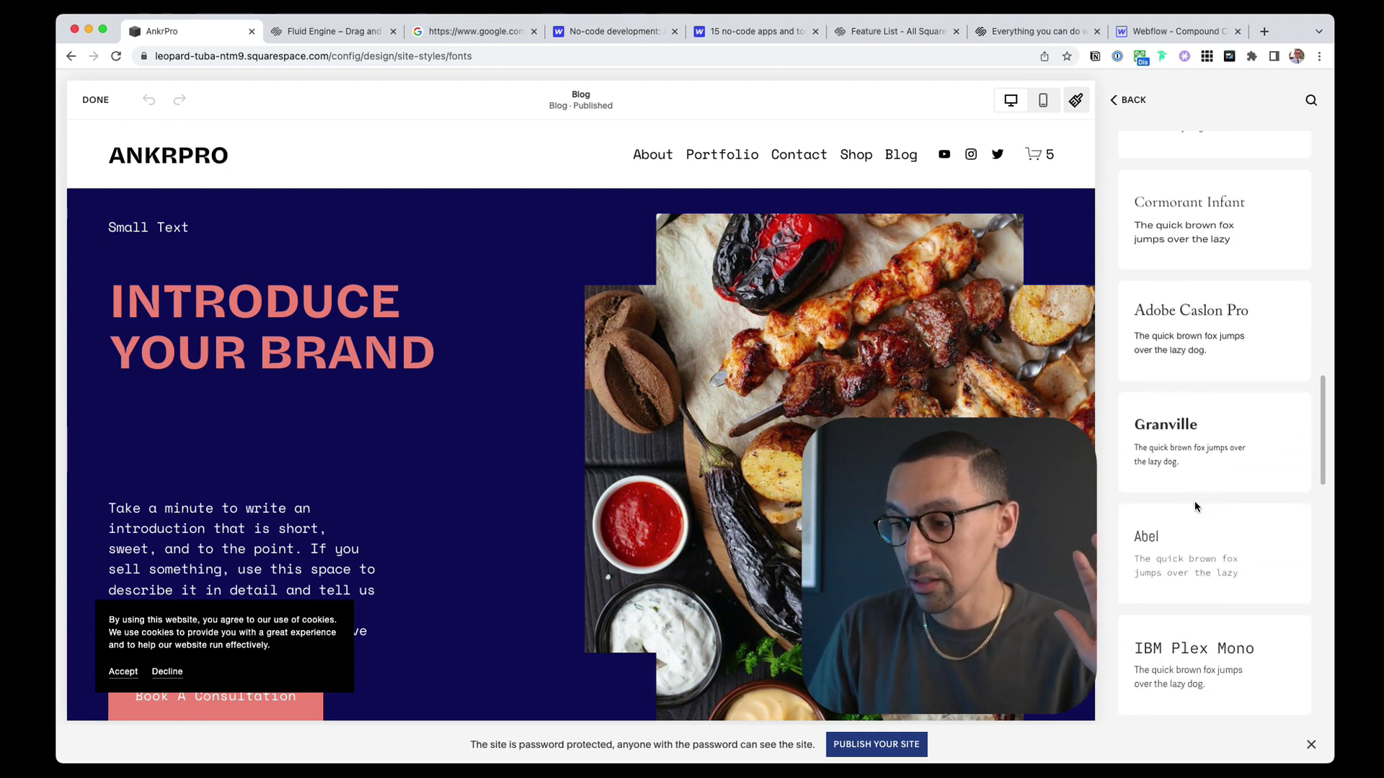
scroll(1196, 562, down, 1)
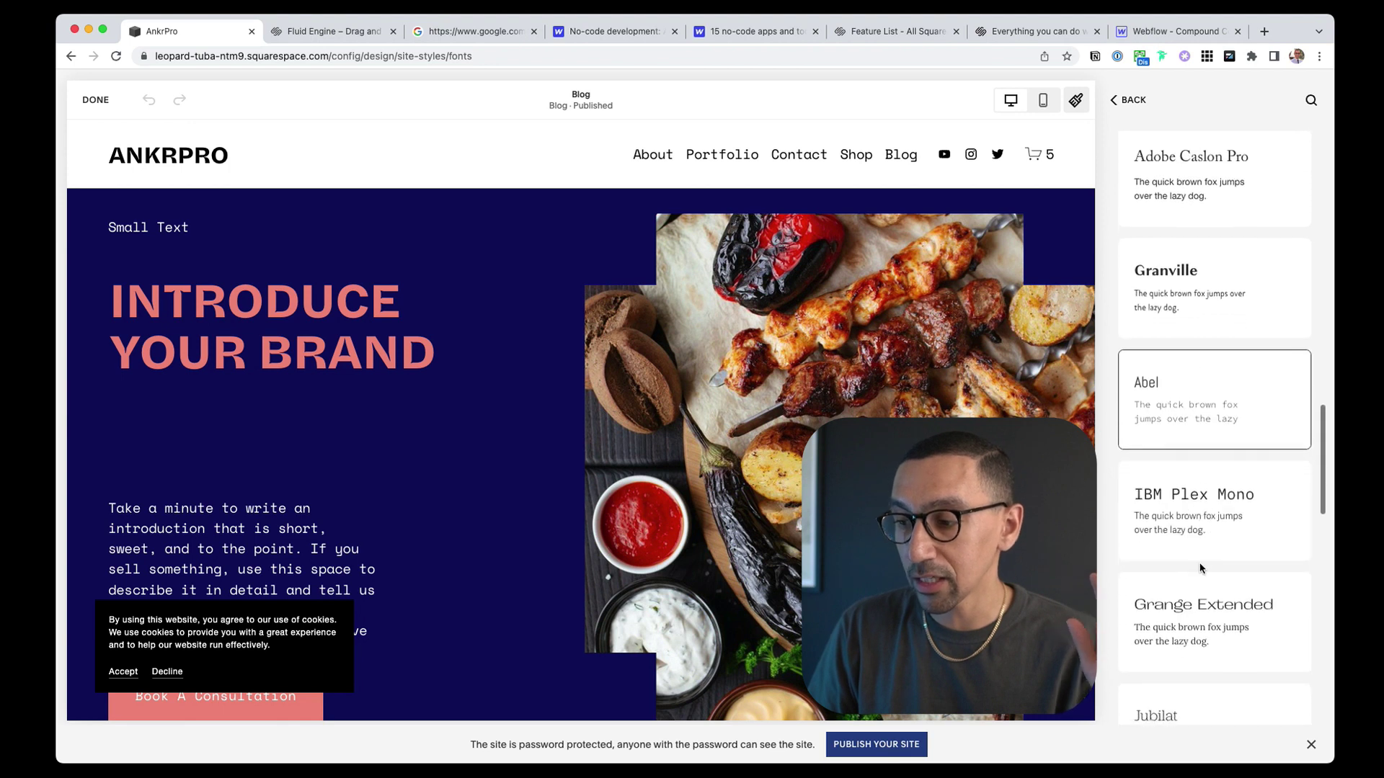
scroll(1200, 567, up, 10)
click(1211, 268)
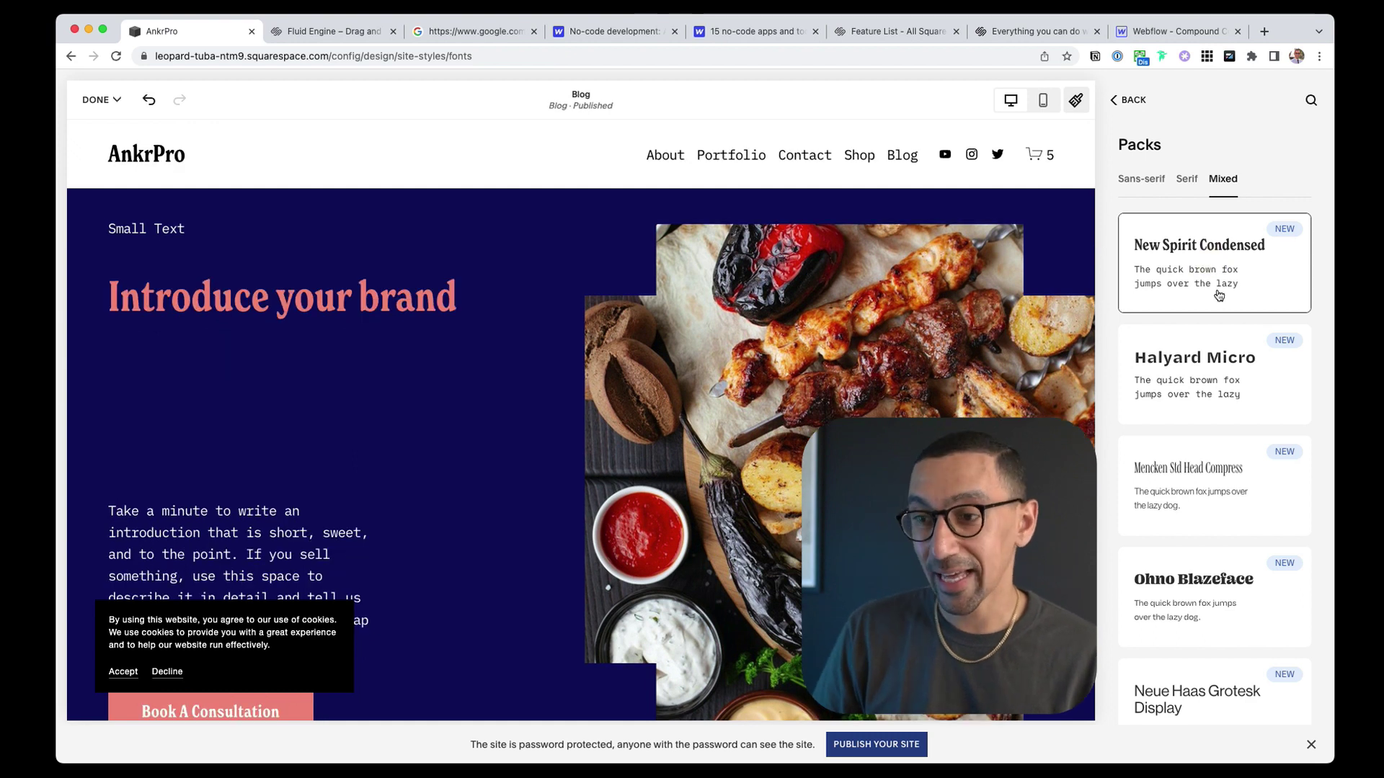
click(1133, 100)
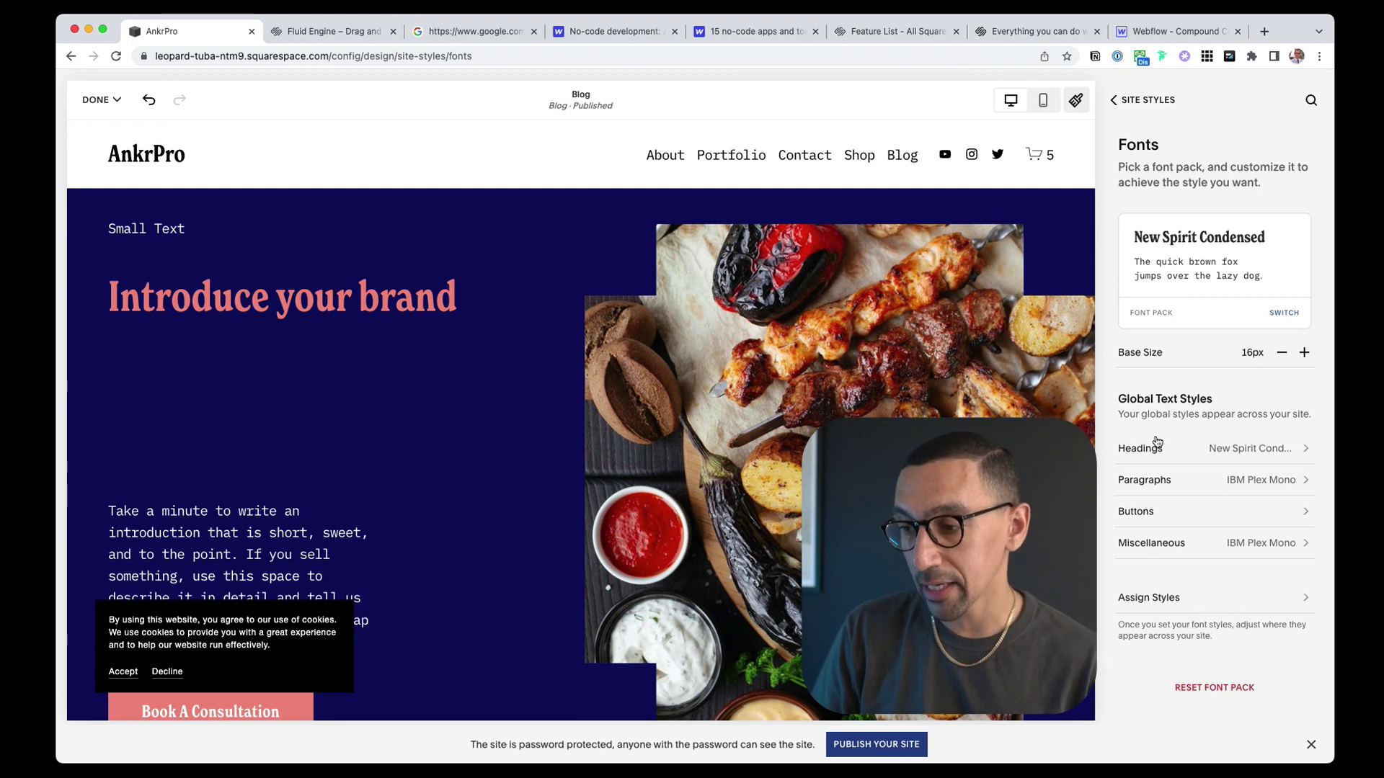
Step: Check the new heading font settings, then go back to the Site Styles categories
click(1177, 450)
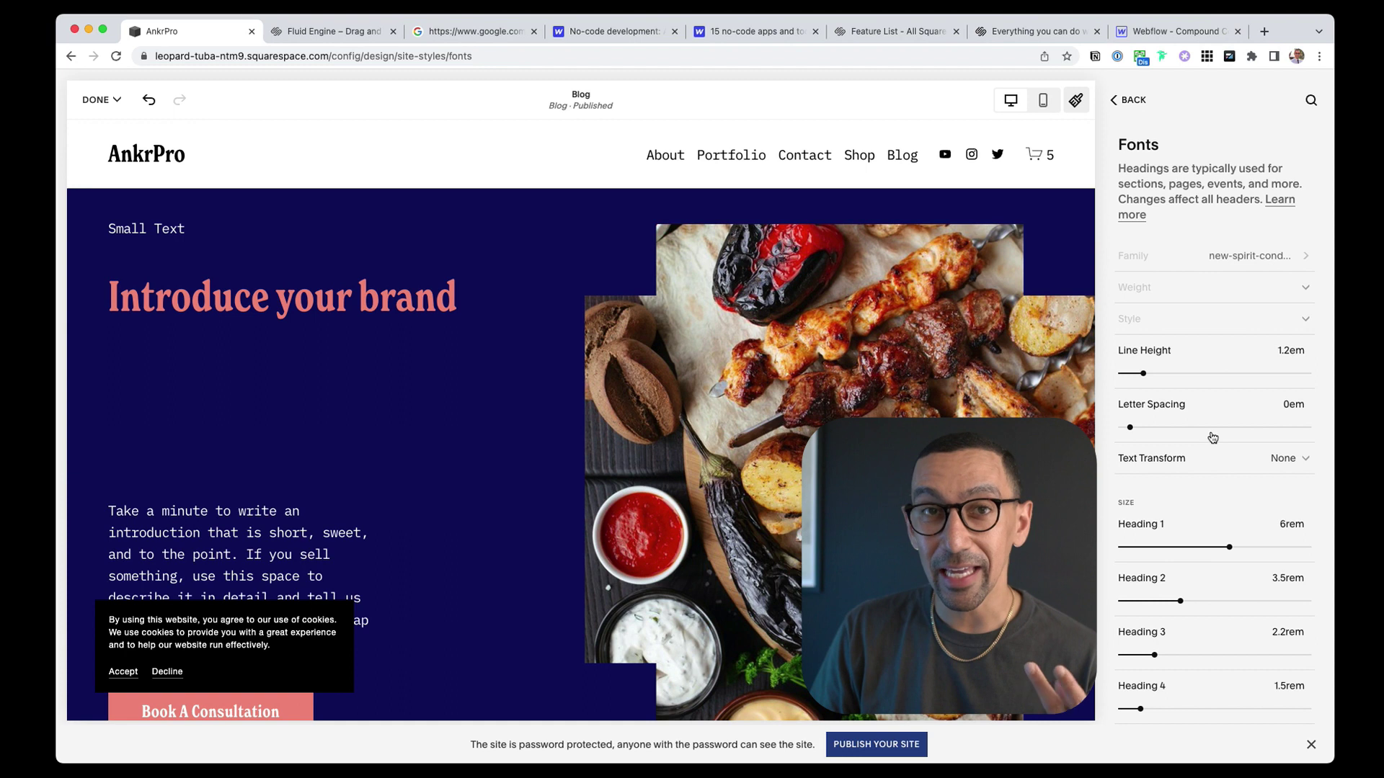
click(1144, 102)
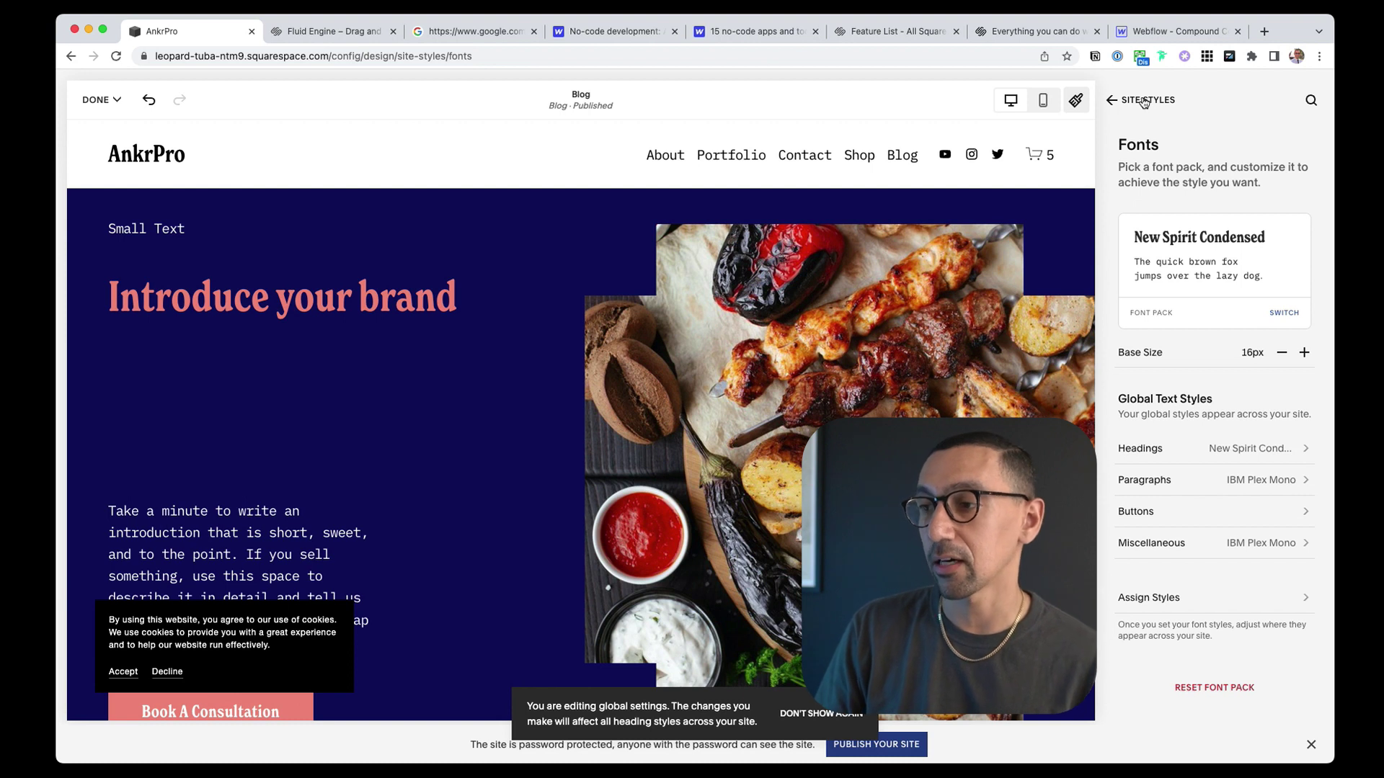
click(1144, 102)
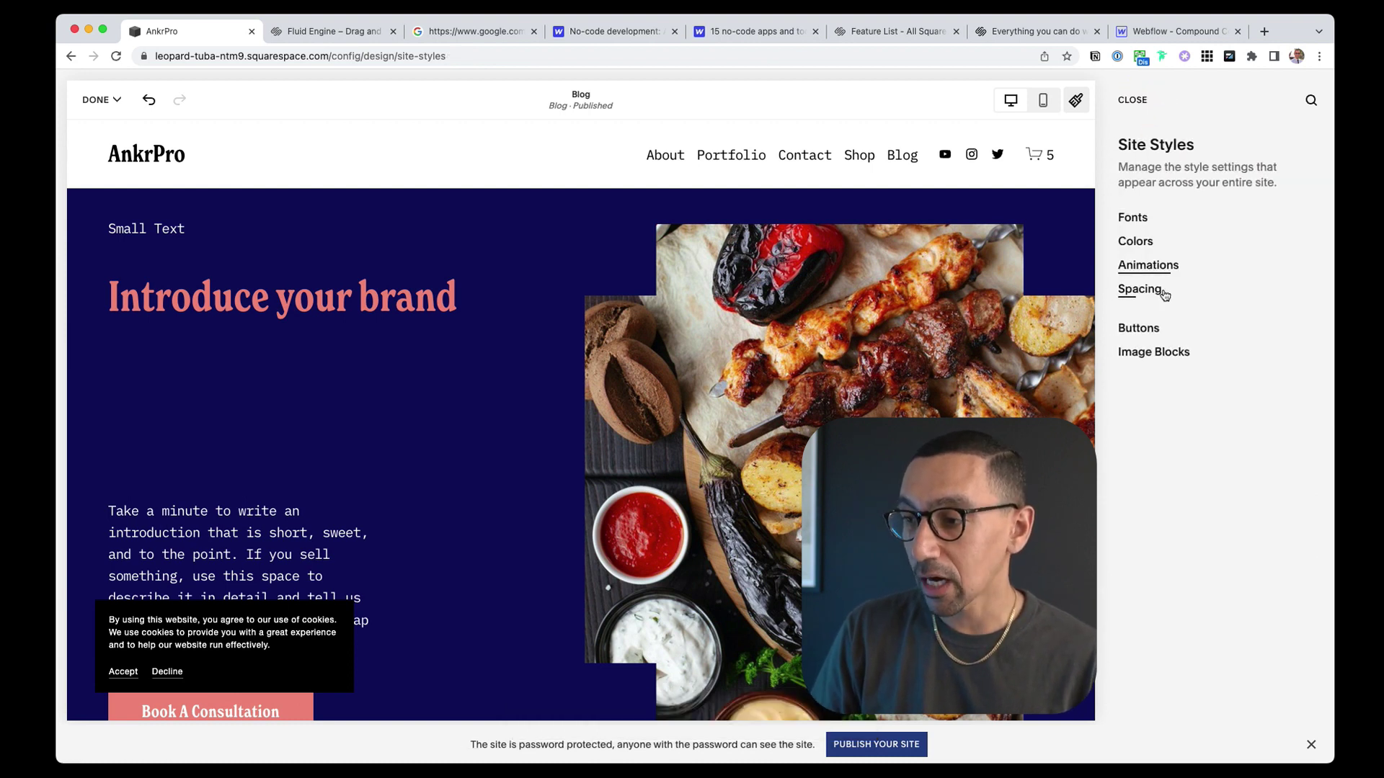
Step: In the colour palette editor, change the coral swatch's hex value to #286140
click(1148, 242)
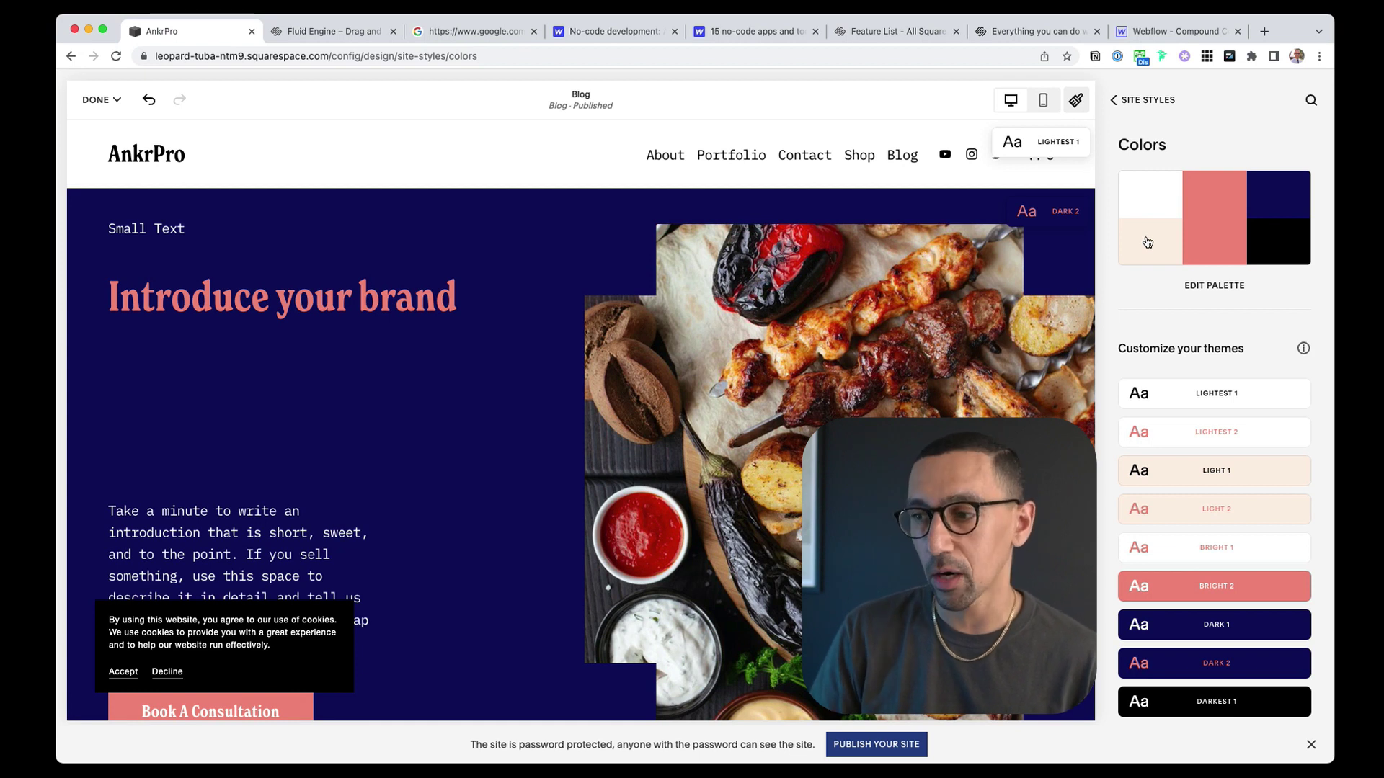
click(1218, 284)
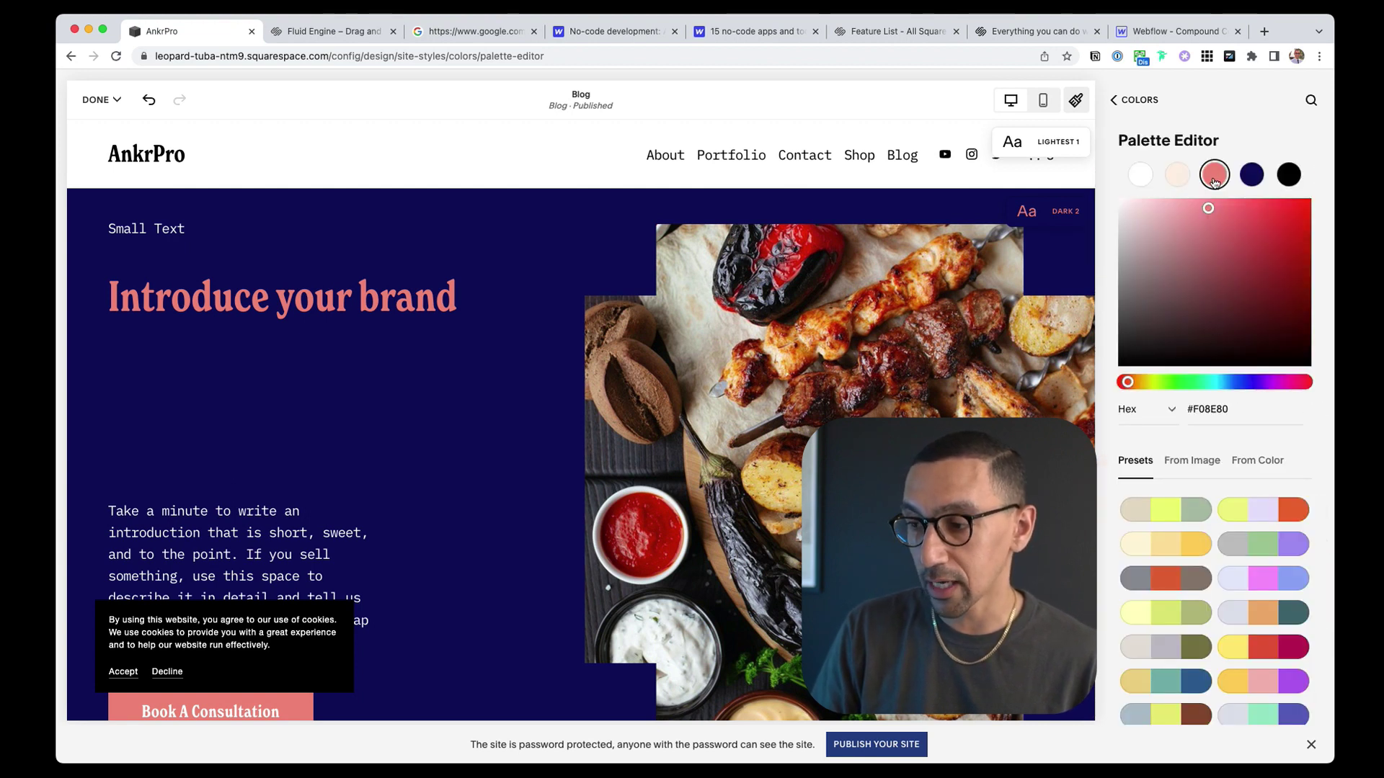
click(1207, 408)
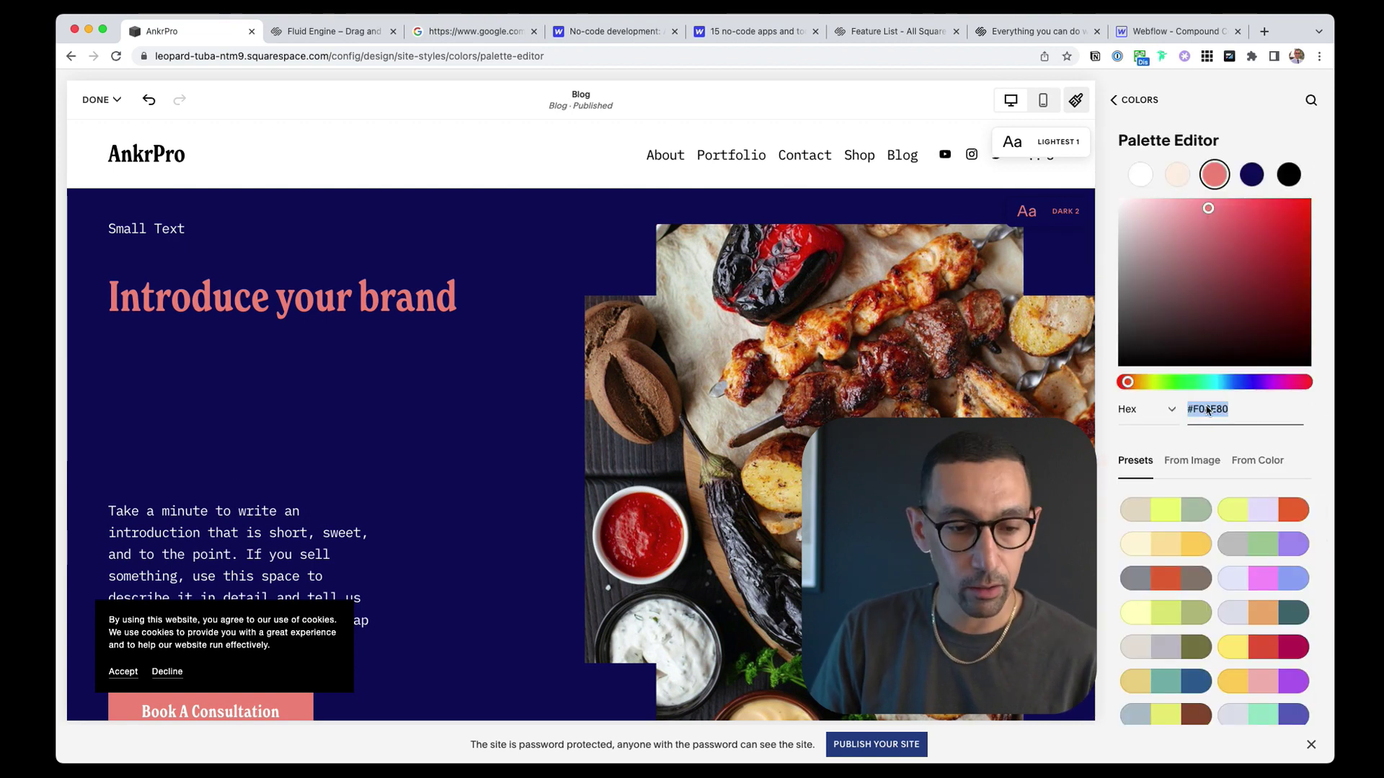
key(super+shift+v)
key(Escape)
text(286140)
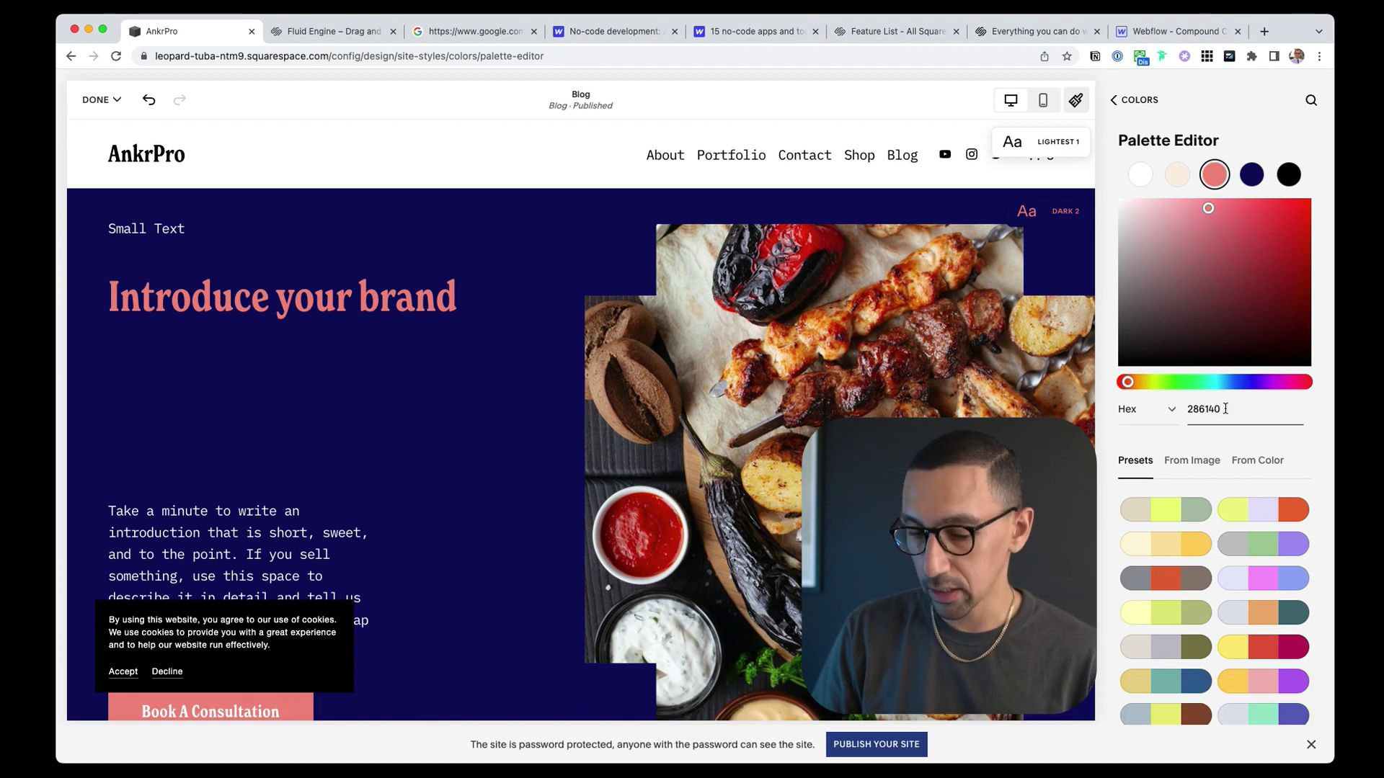
key(super+a)
text(#286140)
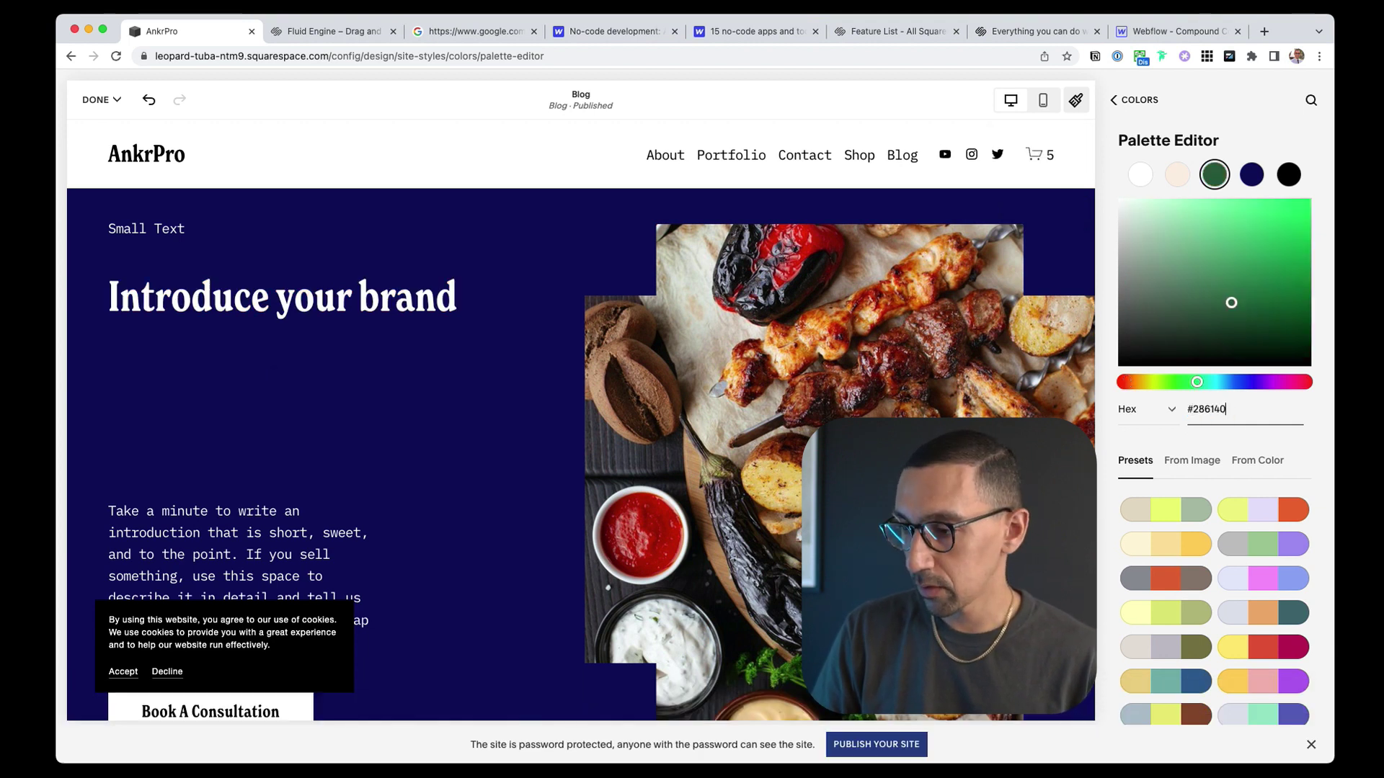
key(Tab)
Step: Apply the Monochrome palette generated from green #286140 and review the recoloured sections
click(1247, 464)
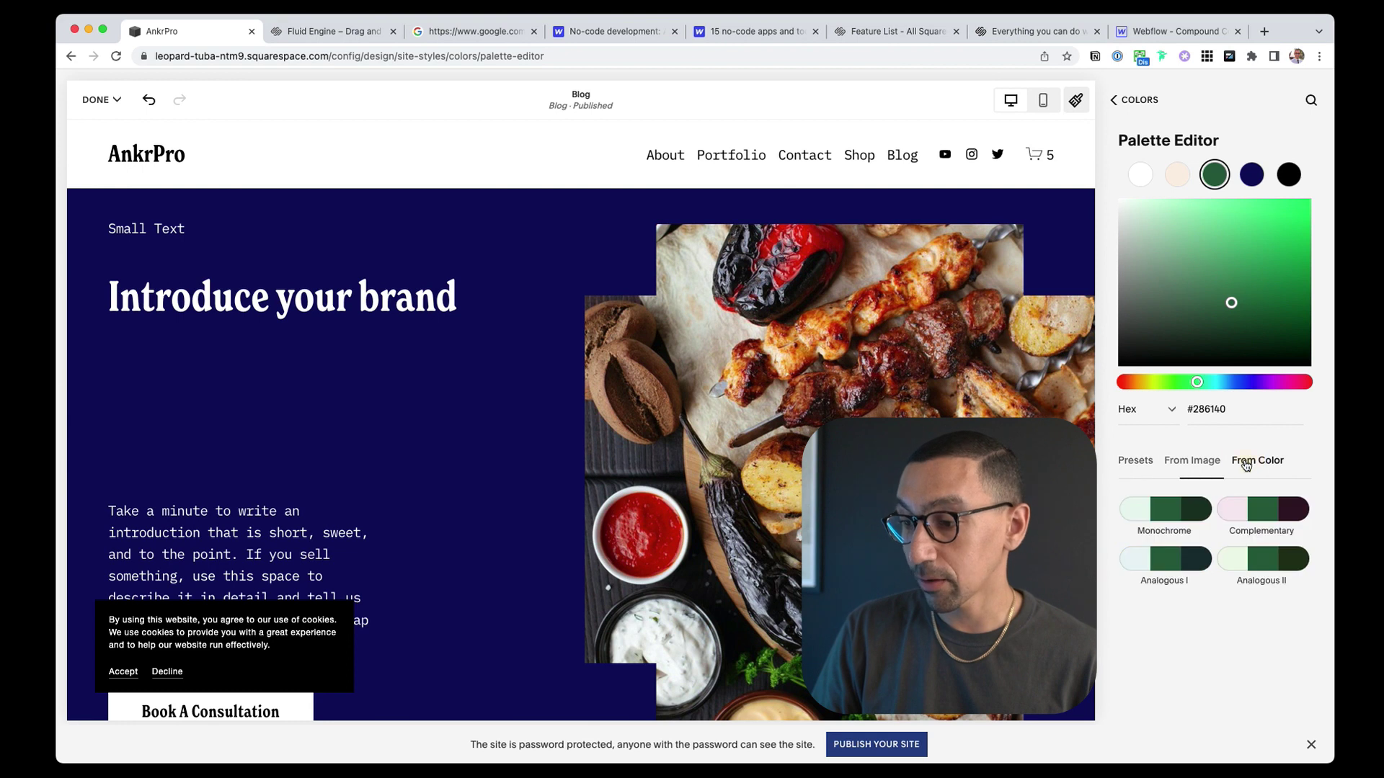
click(1176, 509)
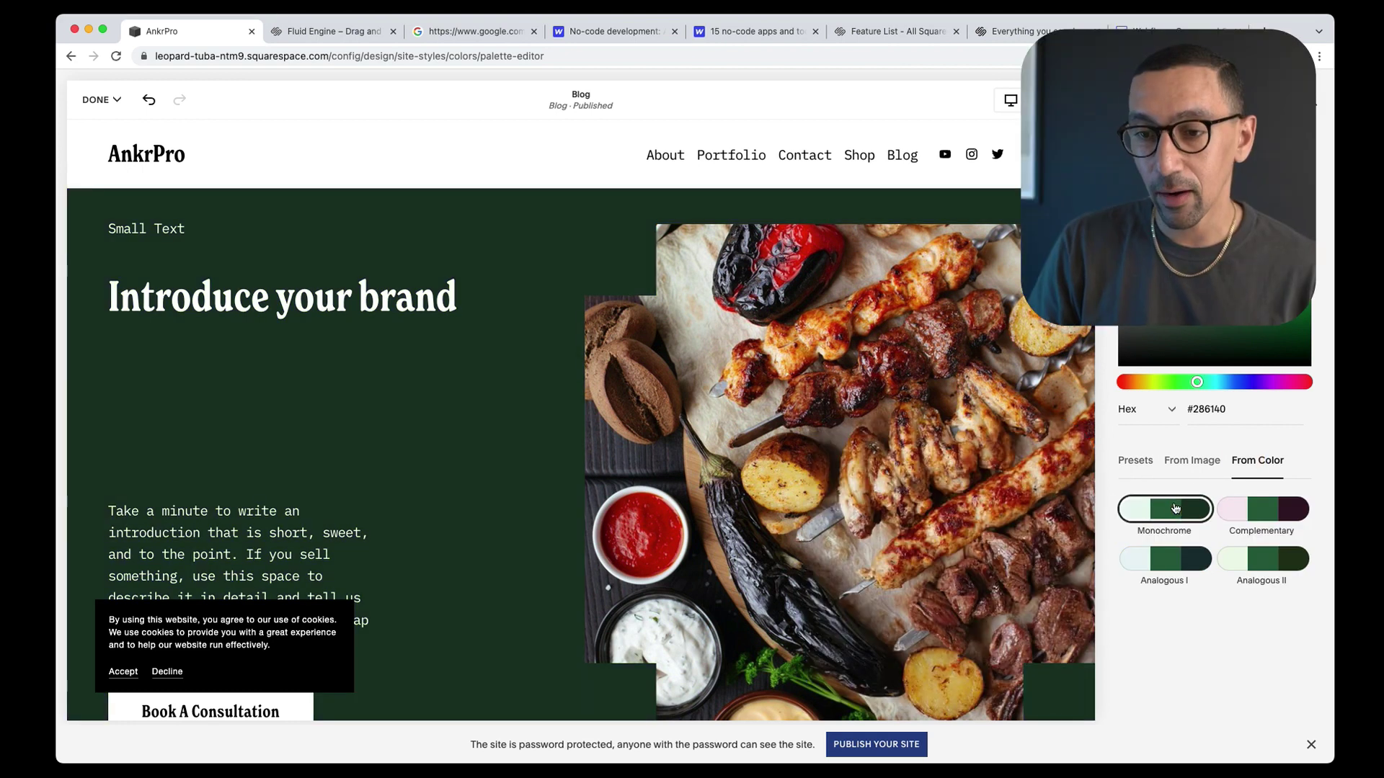
scroll(690, 437, down, 7)
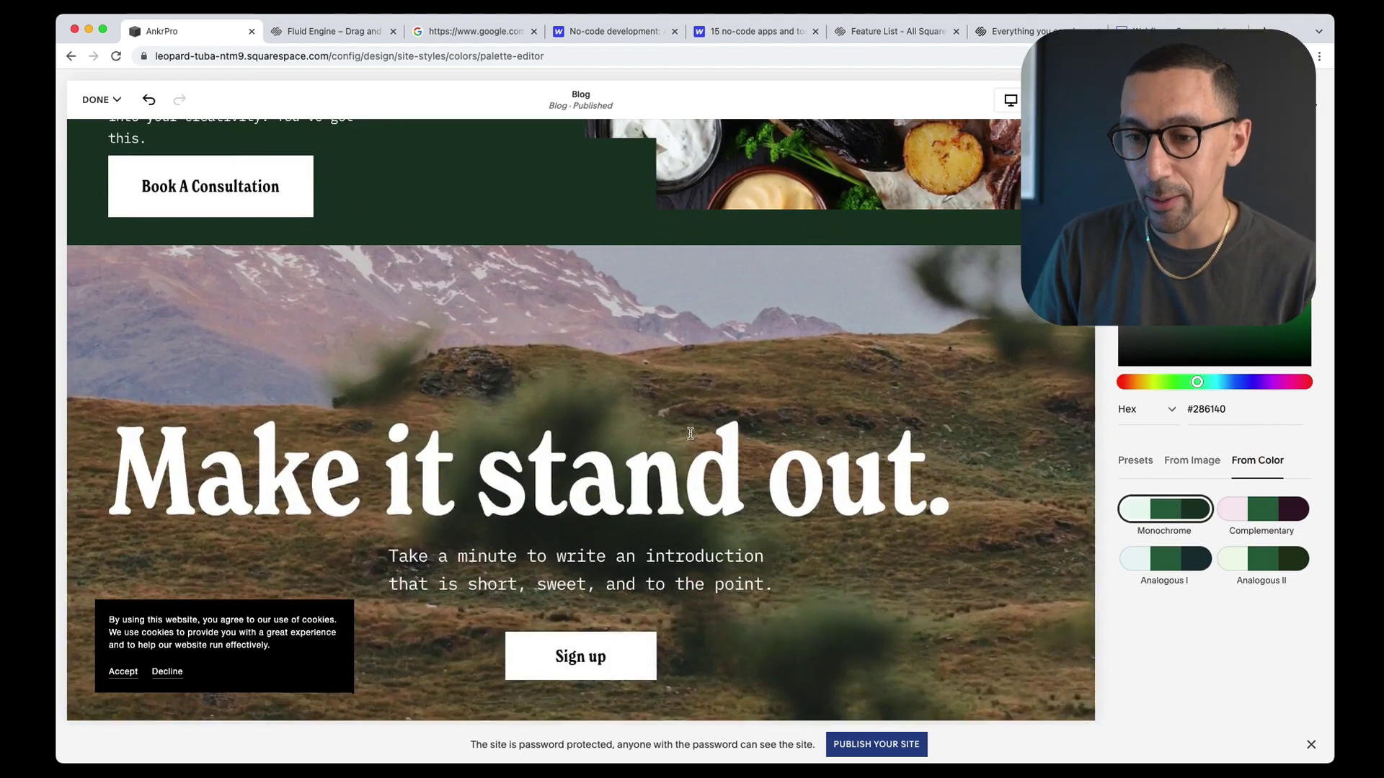
scroll(690, 433, down, 10)
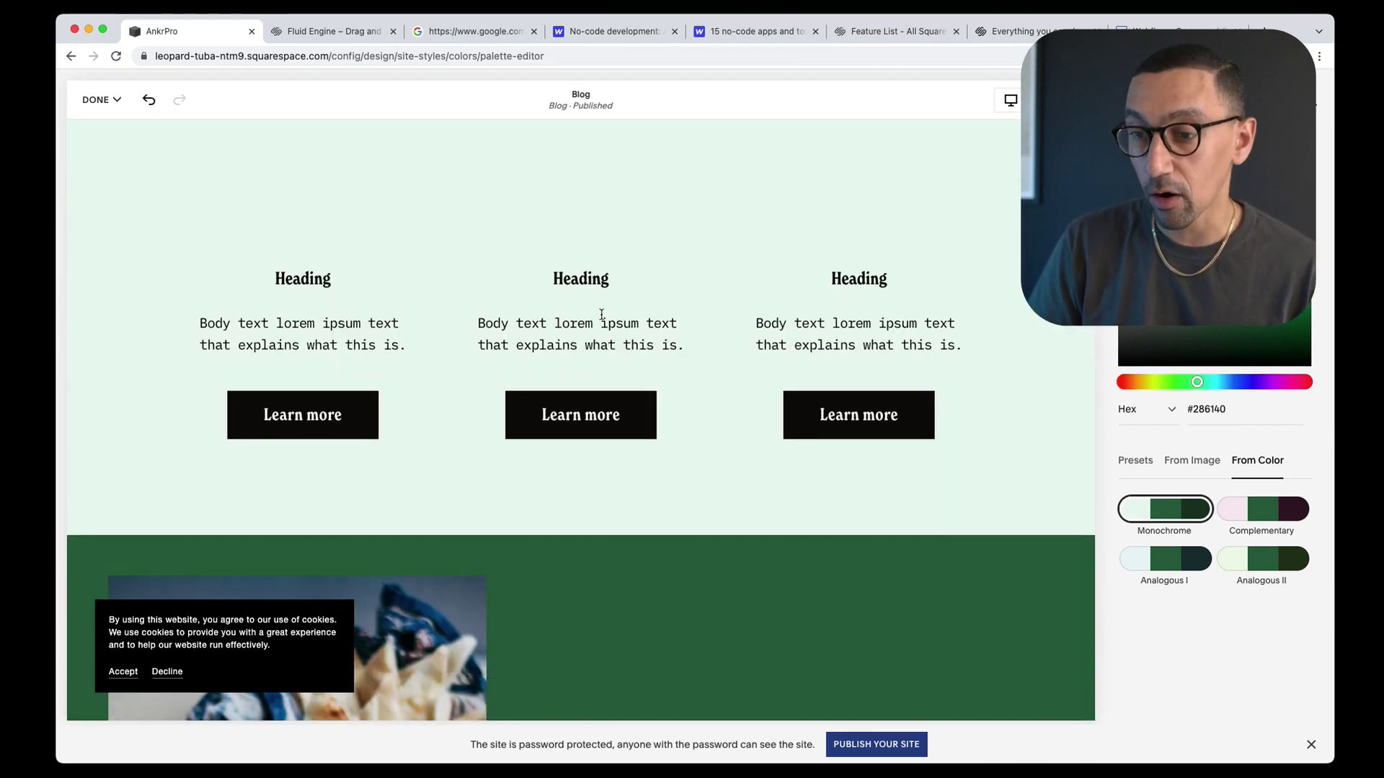
scroll(608, 338, down, 7)
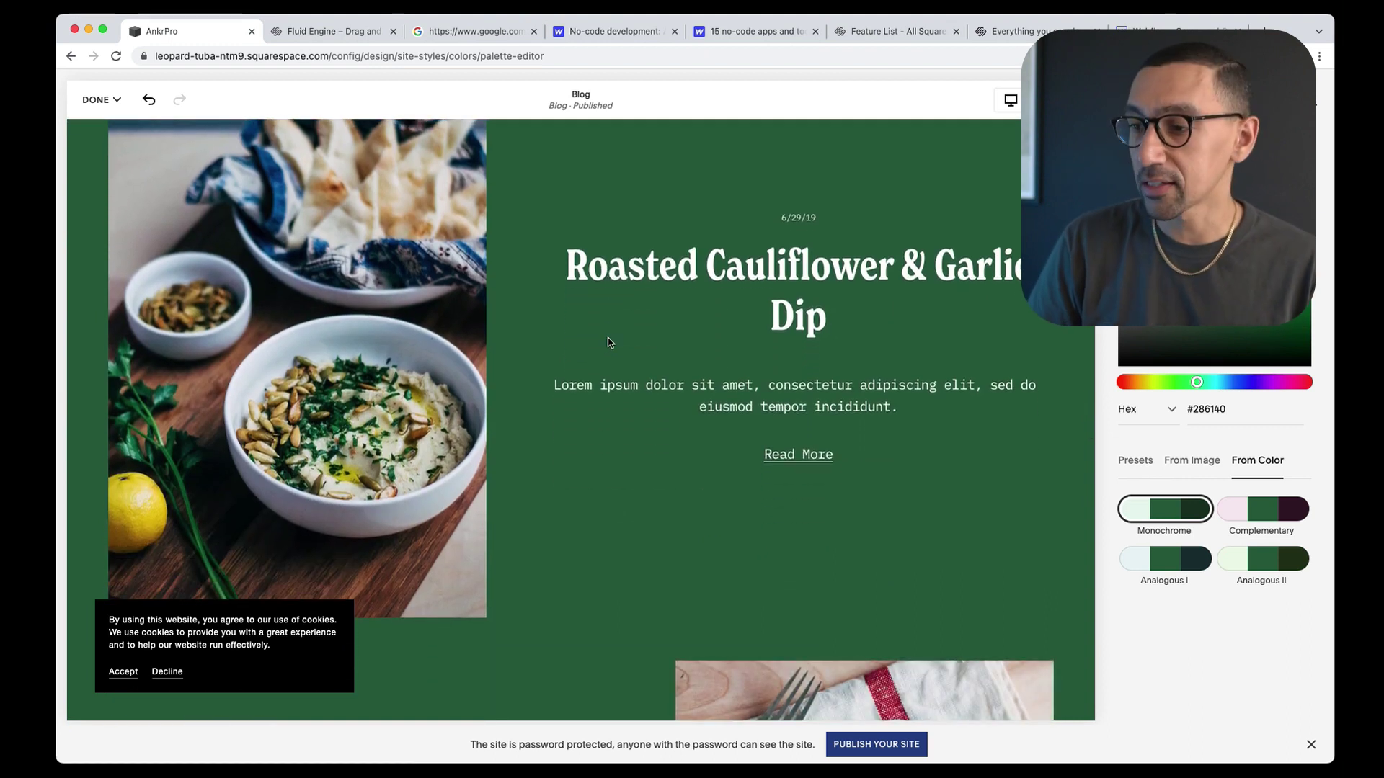
scroll(608, 343, down, 11)
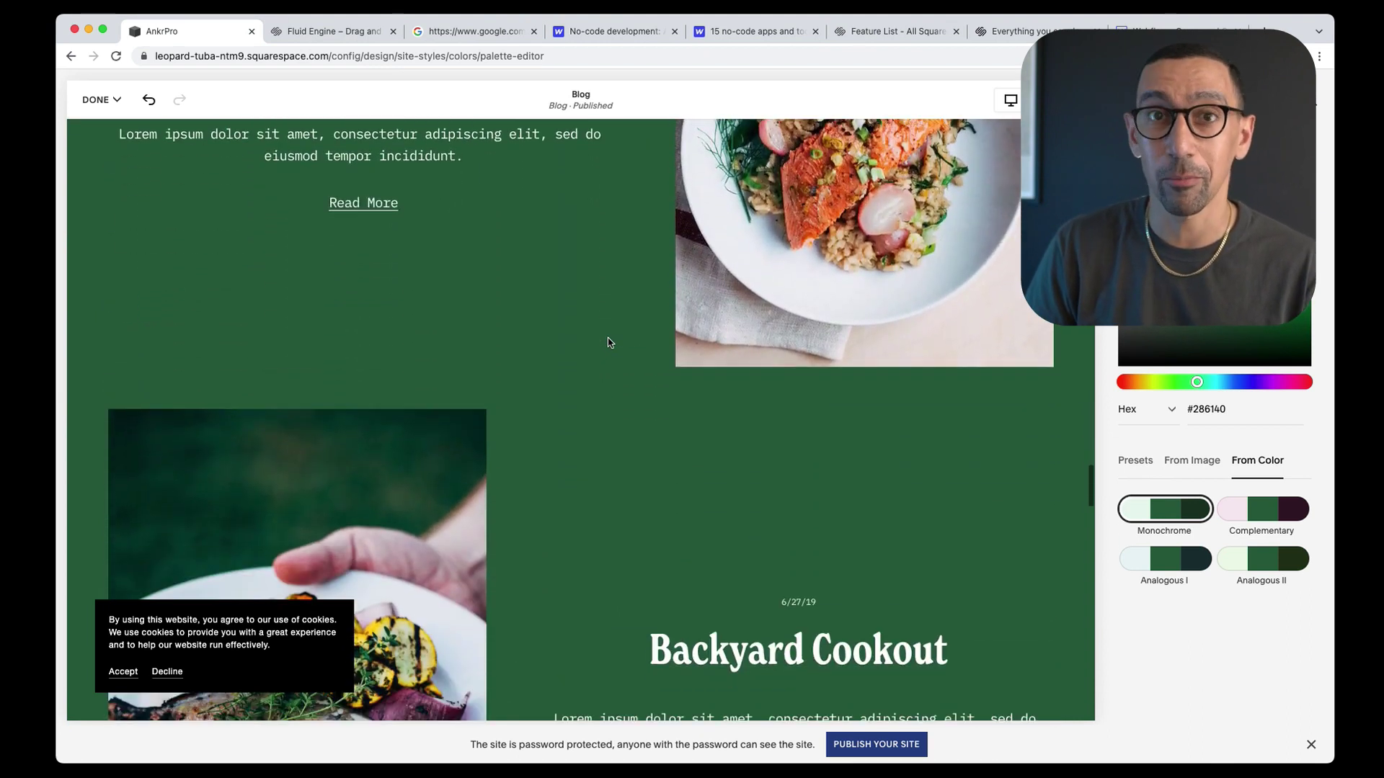